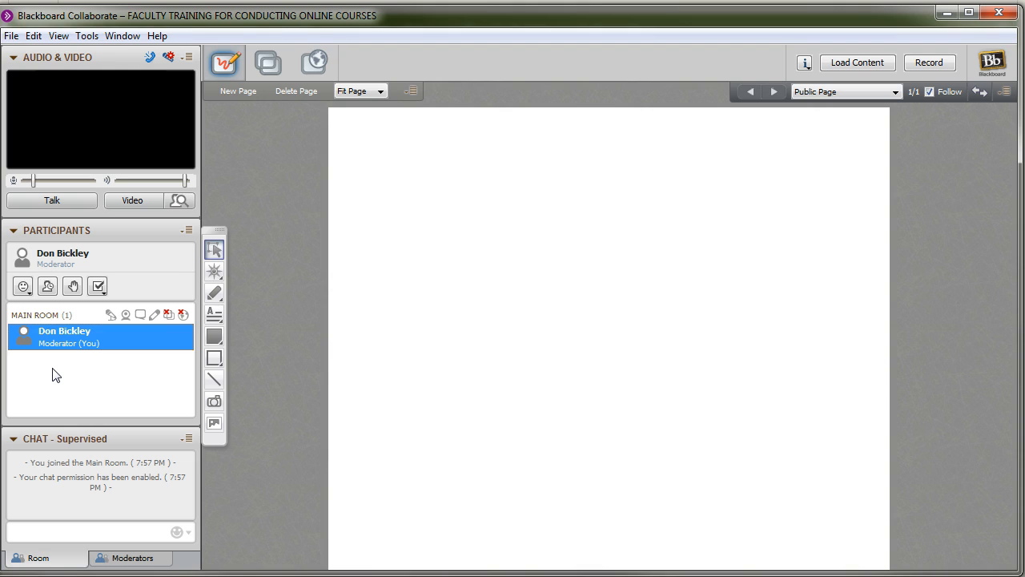
Send the chat message "sfsdlfslkfj" to the main room
click(83, 535)
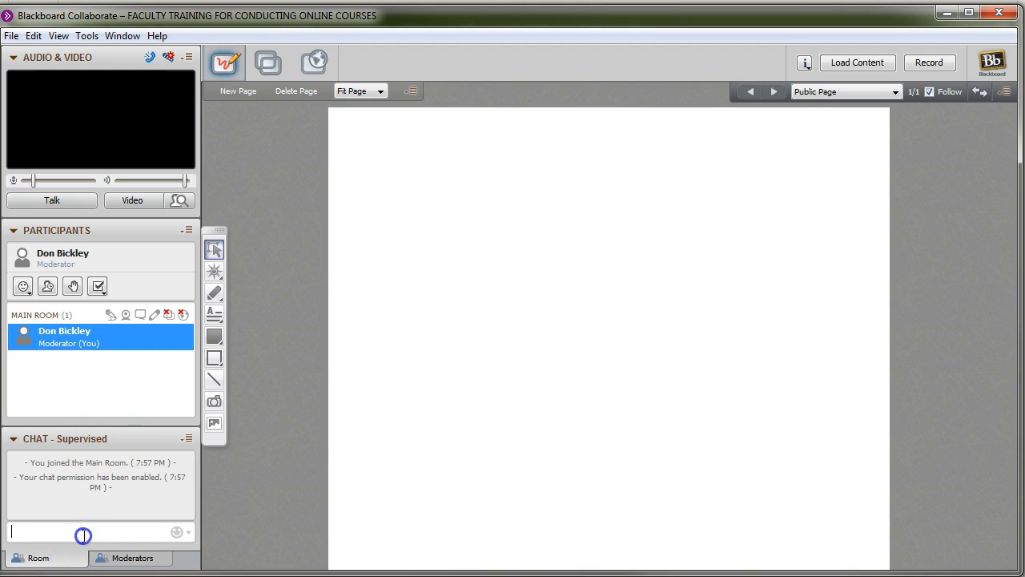
text(sf)
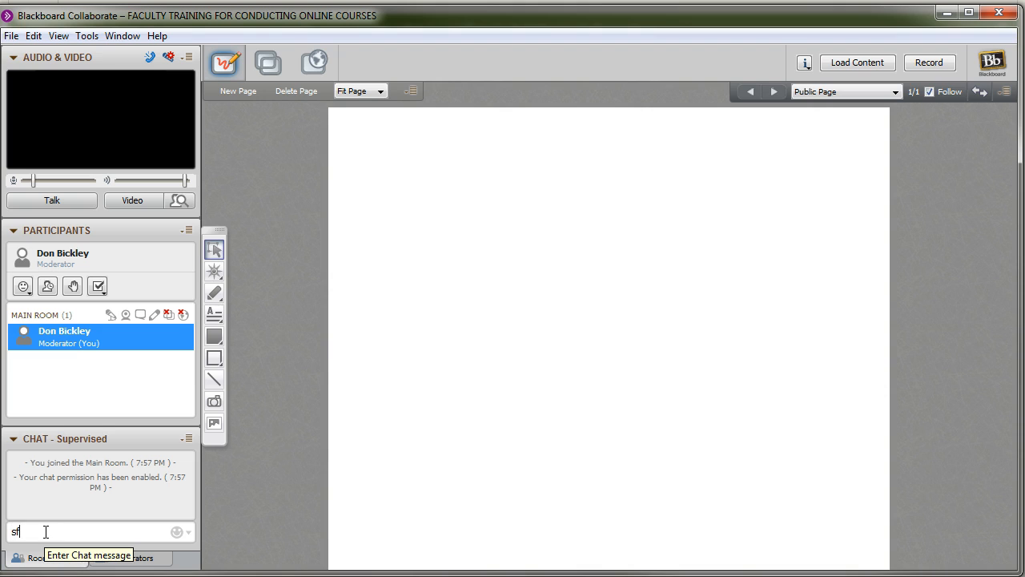
text(sdlfslkfj)
key(Return)
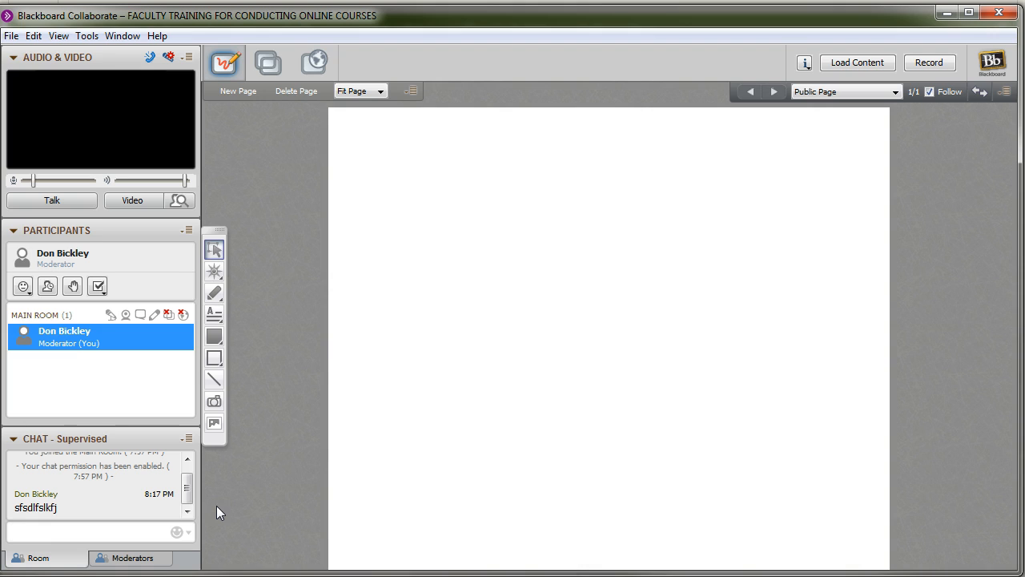
Send a second room chat message reading "dsksffffffffffsfaffffjjssssss salff"
text(dsksff)
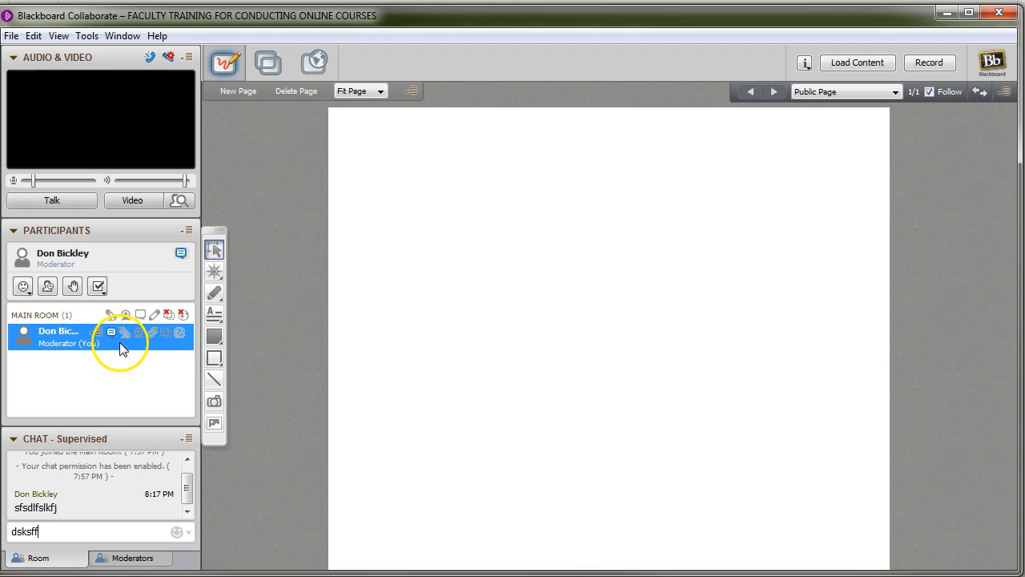
text(ffffffff)
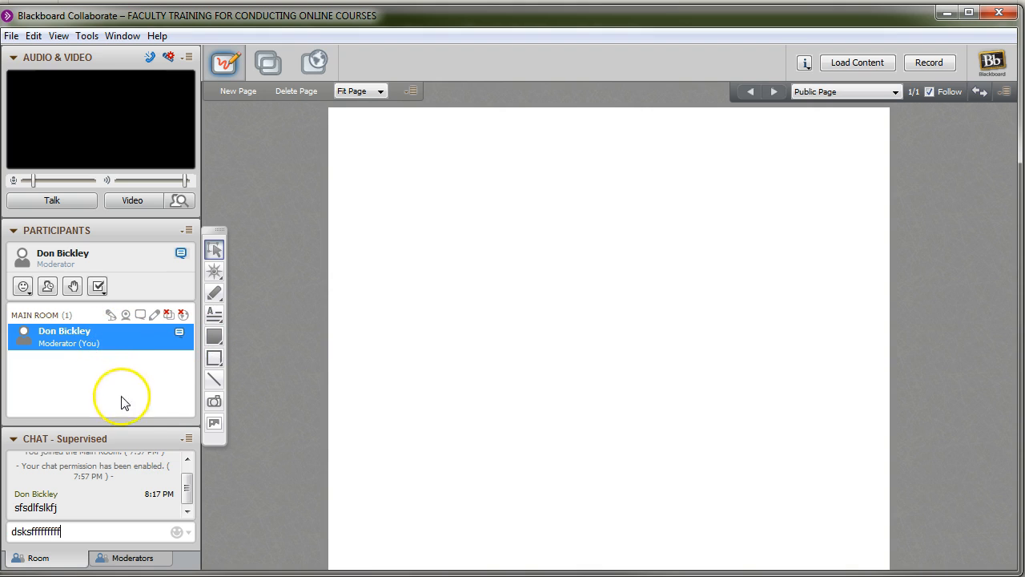
text(sfafff)
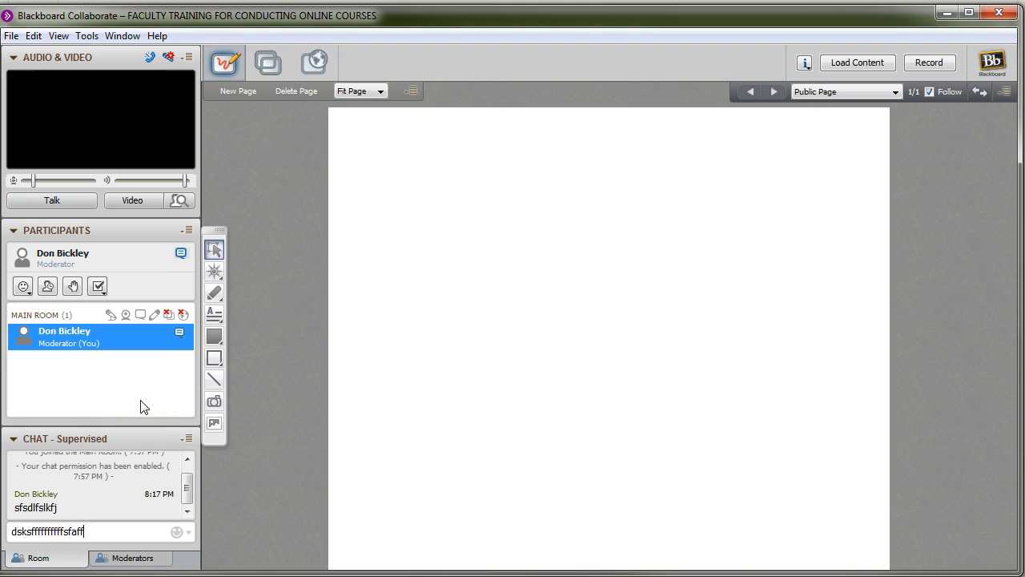
text(jjssssss salff)
key(Return)
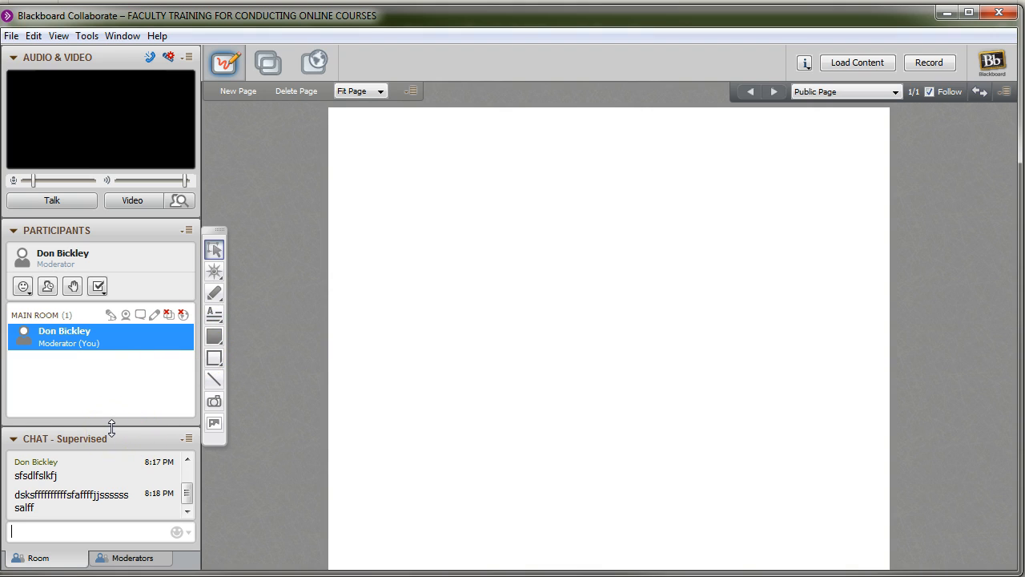
Raise your hand in the participants area and lower it again
click(77, 291)
click(72, 286)
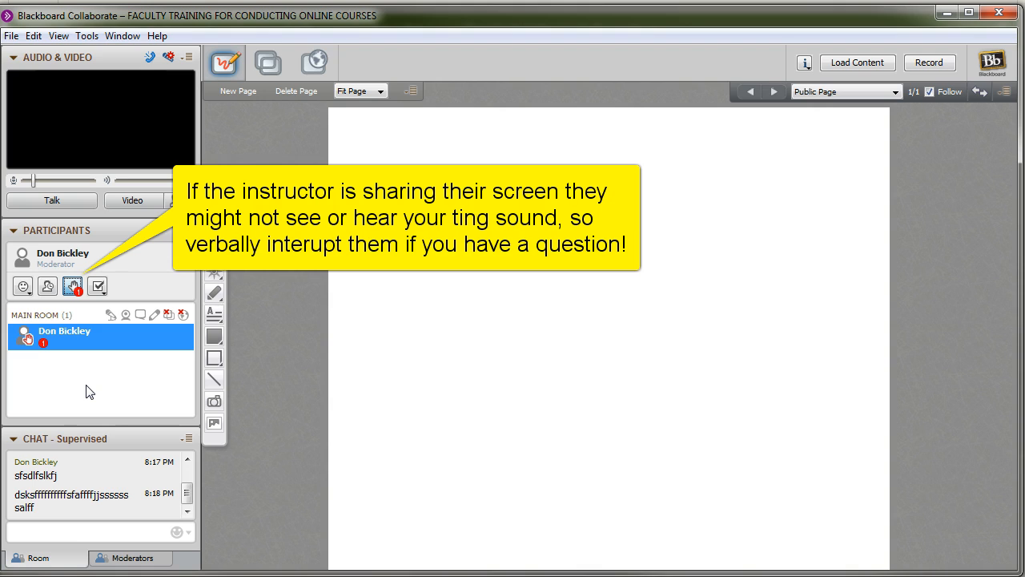
click(73, 286)
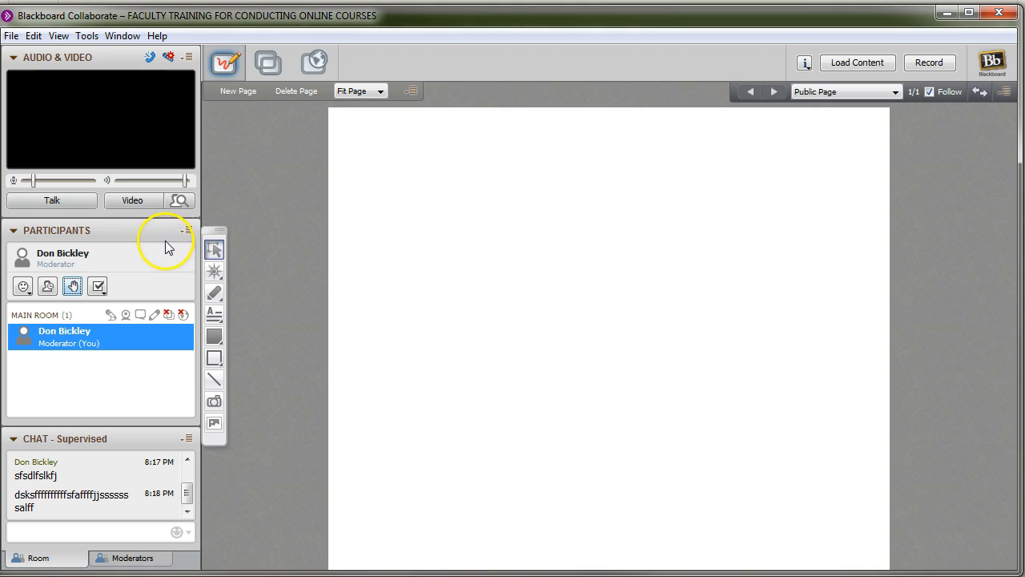
Give a Yes polling response and reset the response to None
click(104, 292)
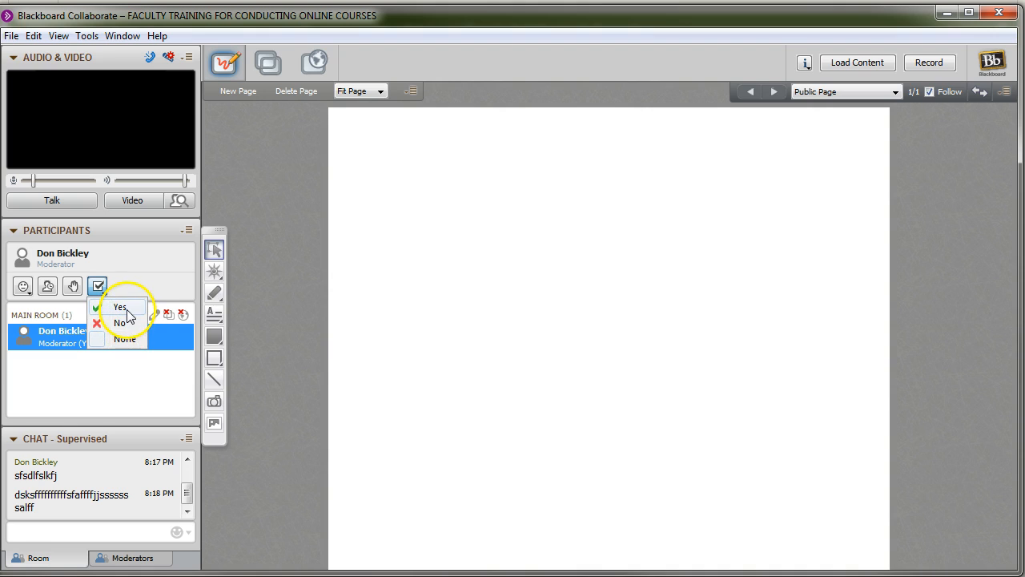
click(127, 311)
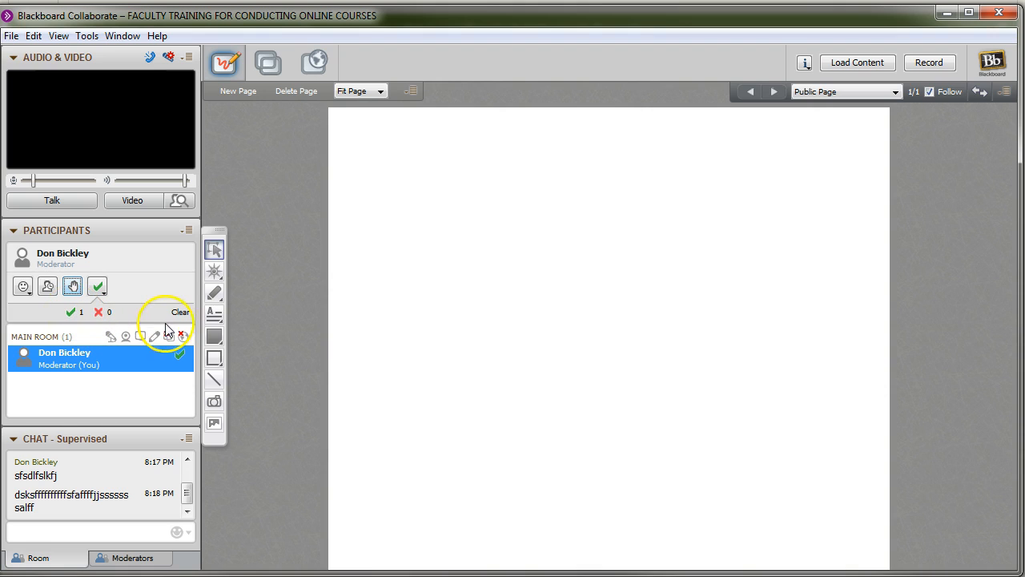
click(93, 288)
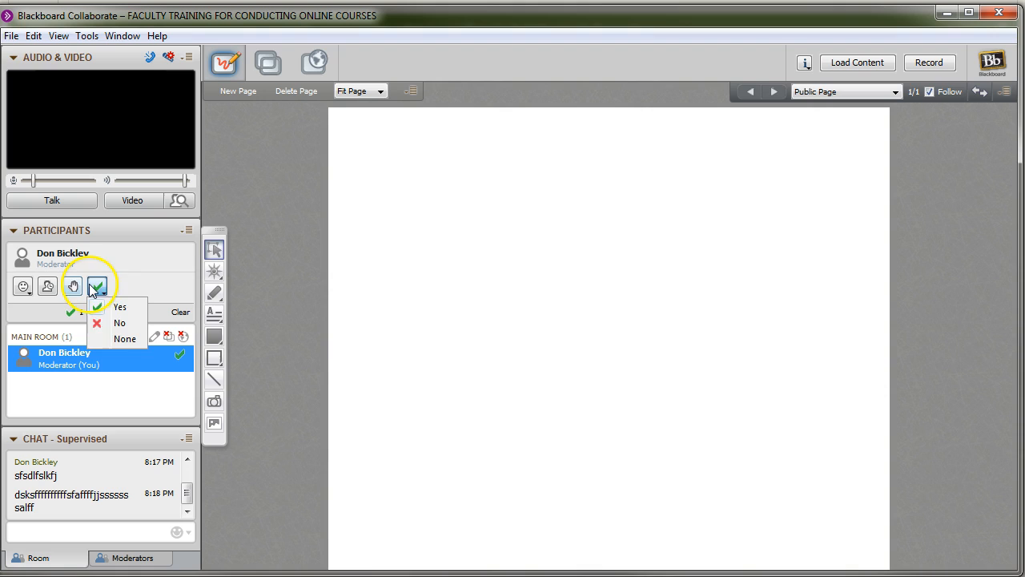
click(119, 338)
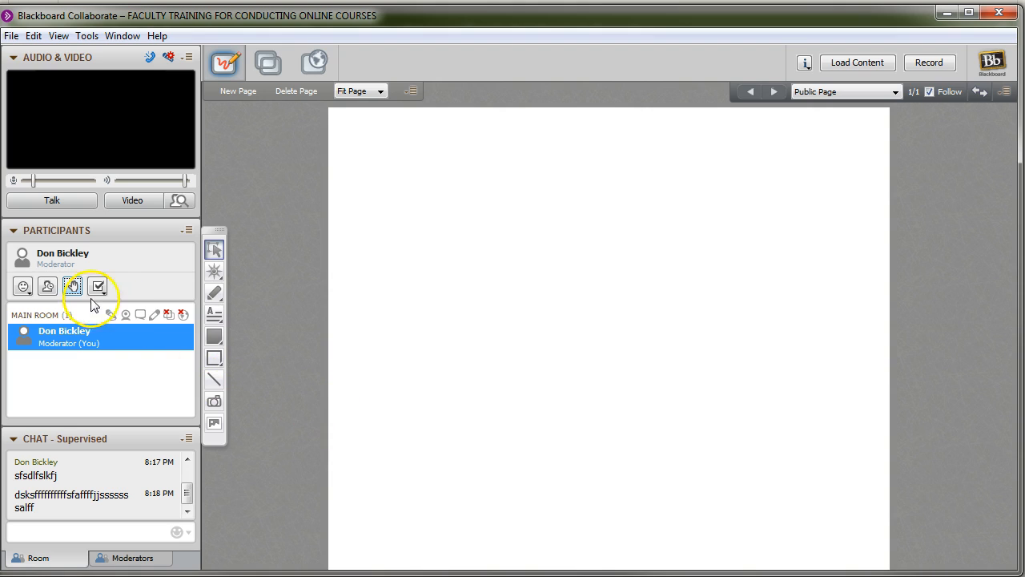
Mark your status as Away and switch it back to present
click(48, 288)
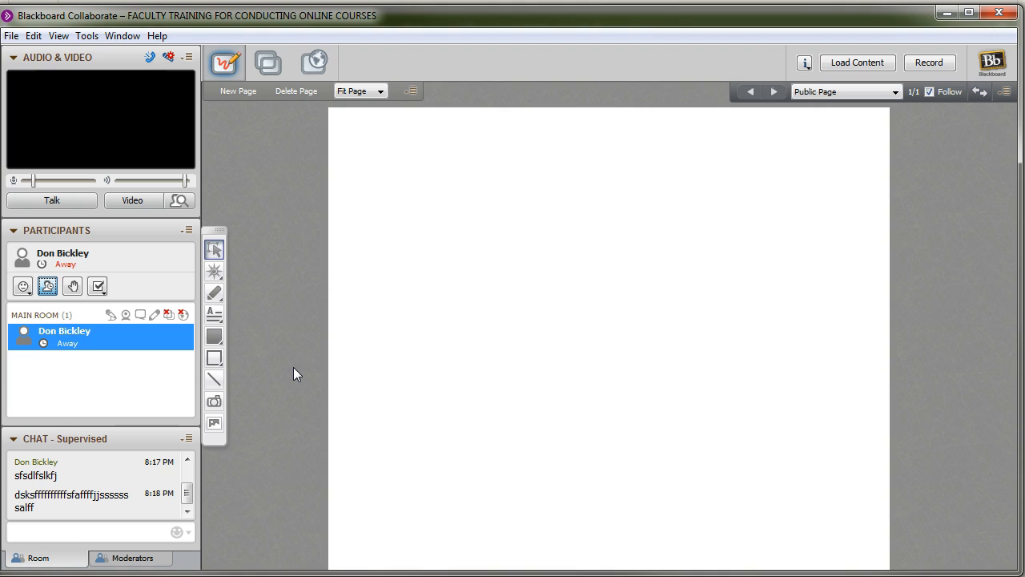
click(120, 342)
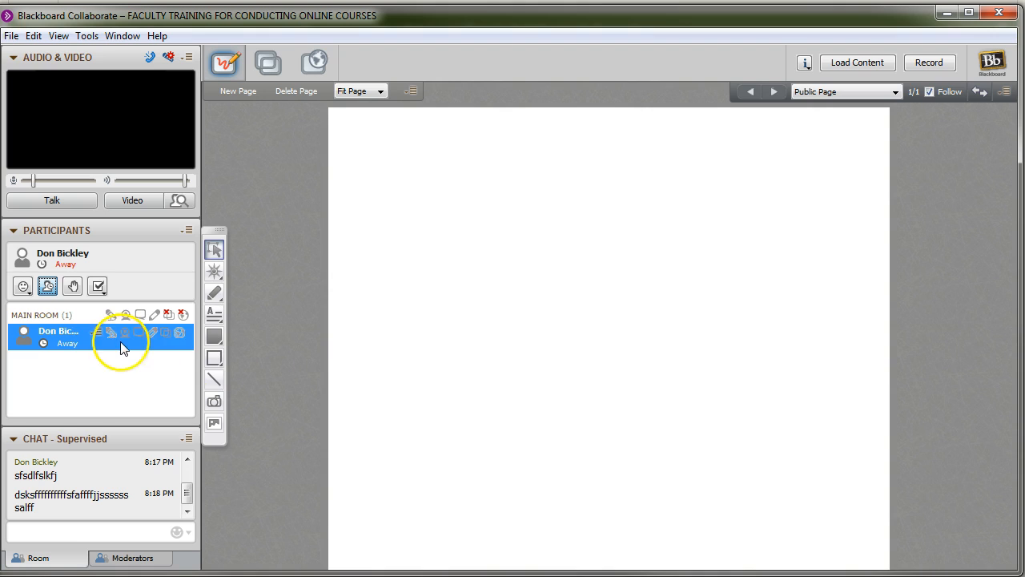
click(47, 287)
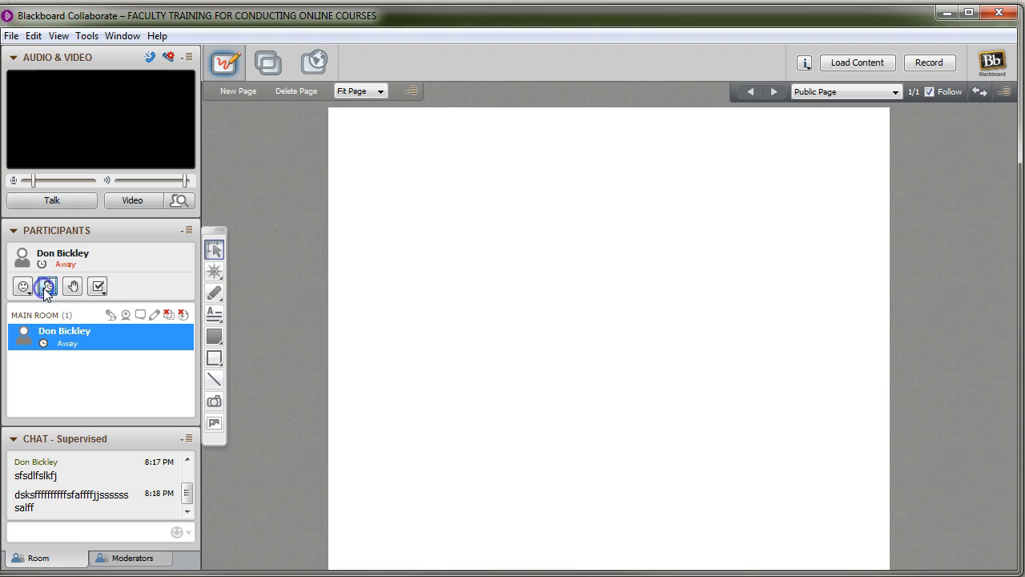
click(47, 287)
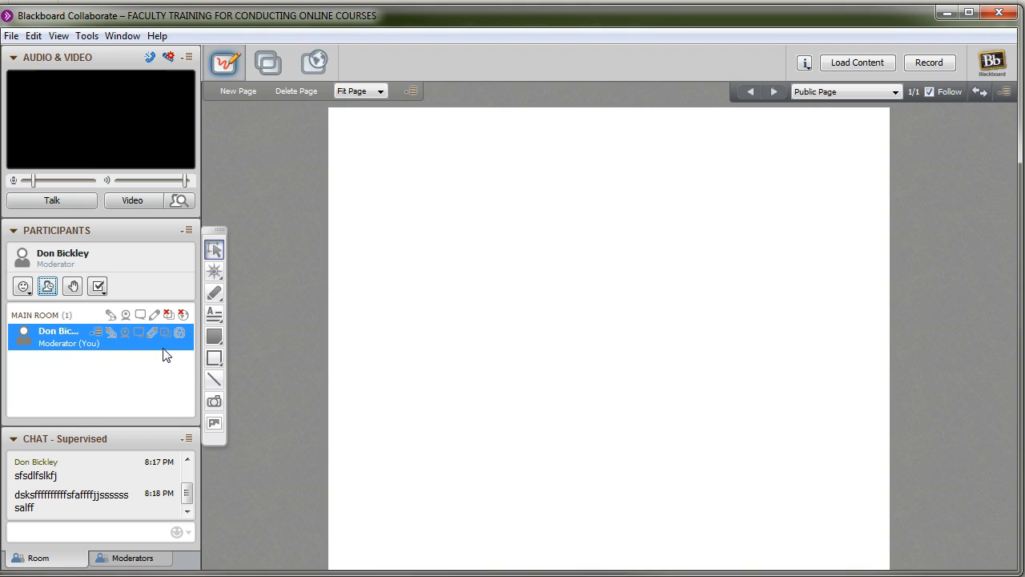
Send the Slower feedback from the emotion indicators in the participants area
click(137, 346)
click(96, 286)
click(24, 286)
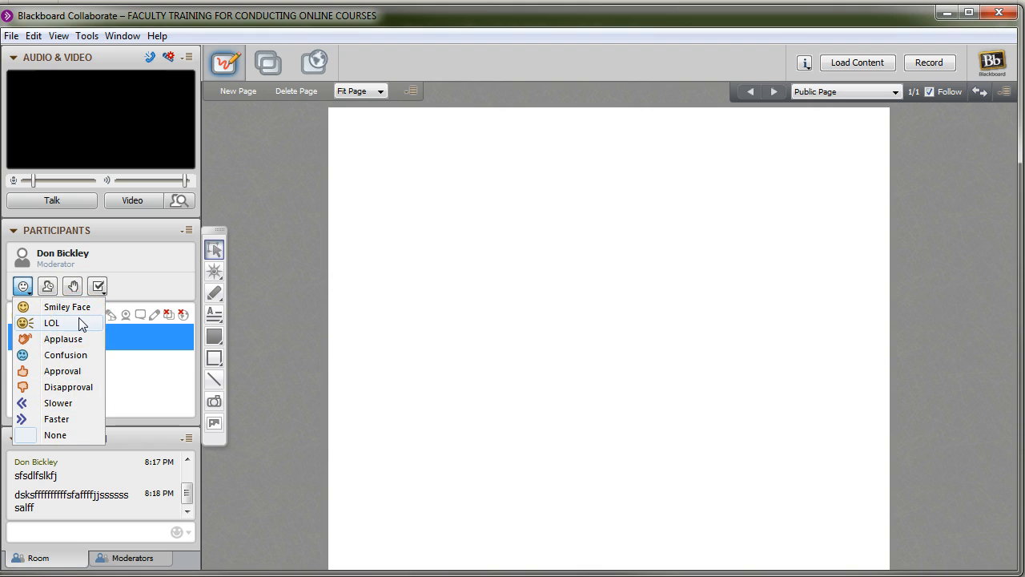
click(98, 403)
click(27, 288)
click(61, 402)
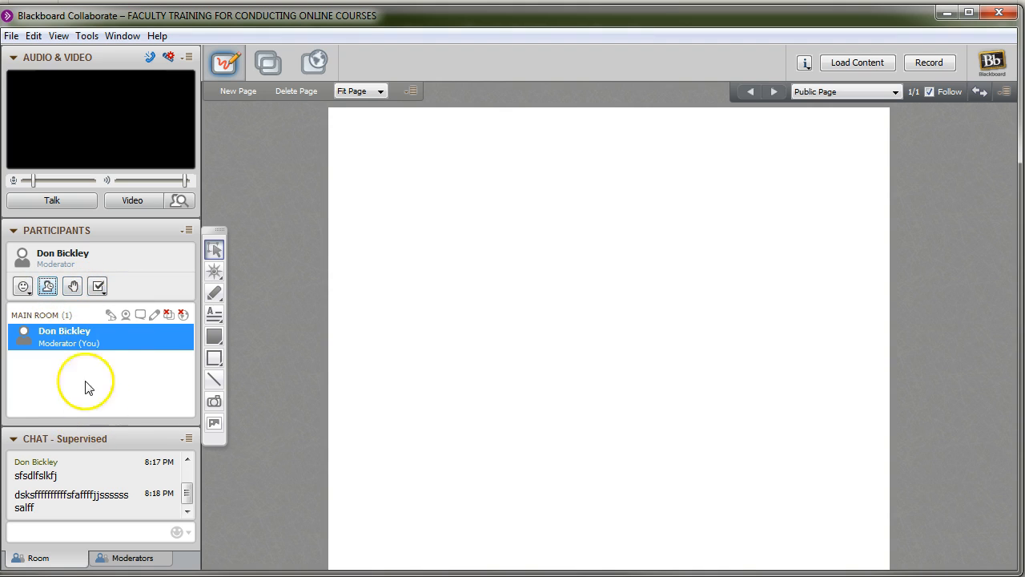
Show the Applause emotion and replace it with Smiley Face
click(23, 287)
click(56, 343)
click(23, 287)
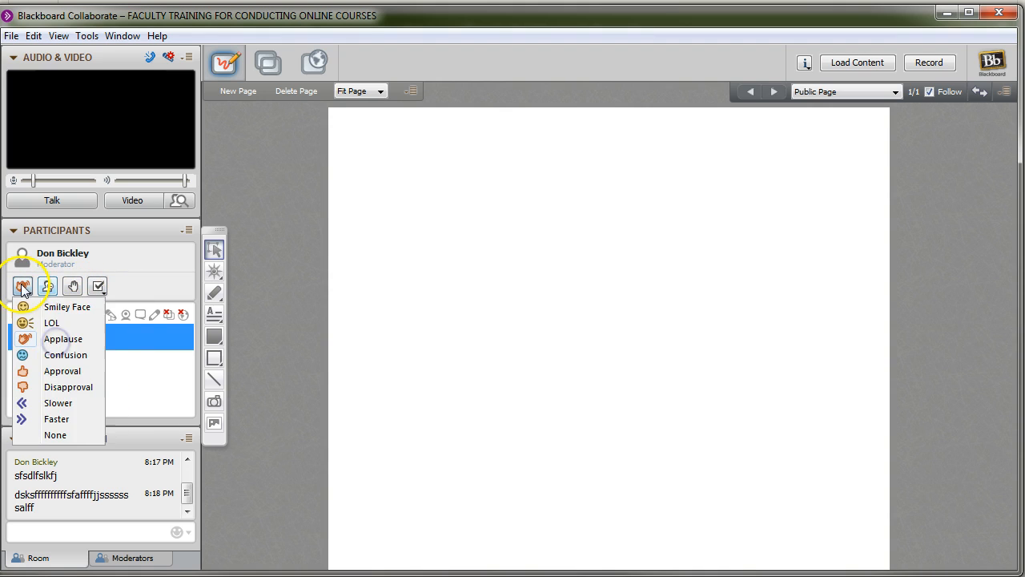
click(52, 304)
Send the chat message ":0" to the room
click(144, 531)
text(:0)
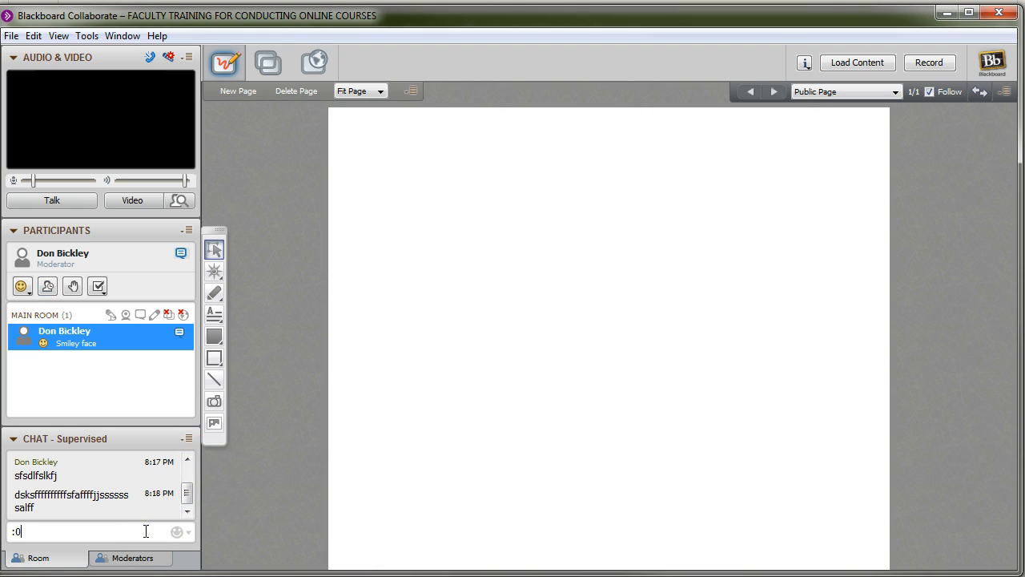
key(Return)
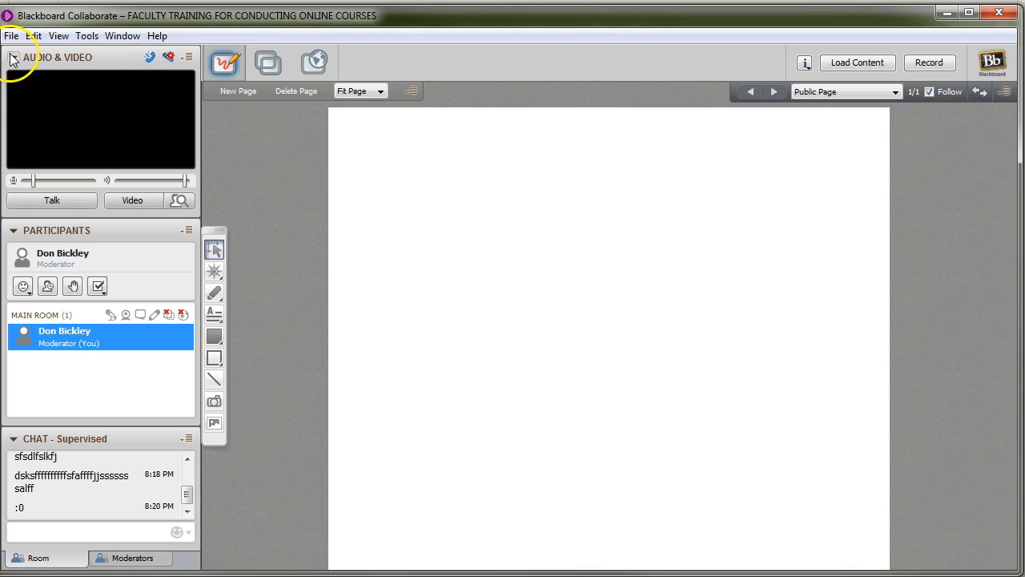
Float the Audio & Video, Participants and Chat panels over the whiteboard area, and restore the default layout
drag(69, 55, 432, 149)
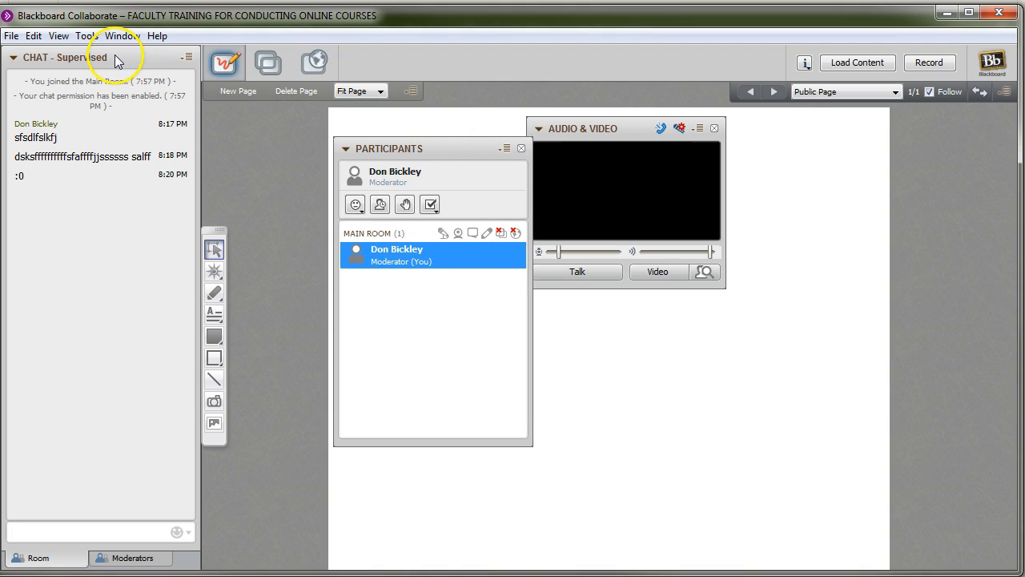
drag(118, 61, 833, 106)
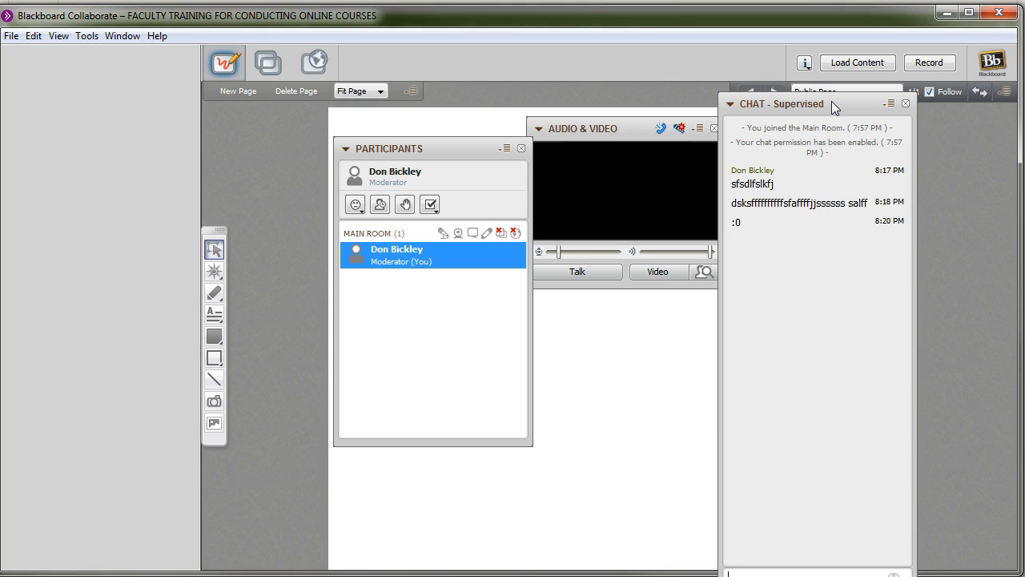
click(122, 36)
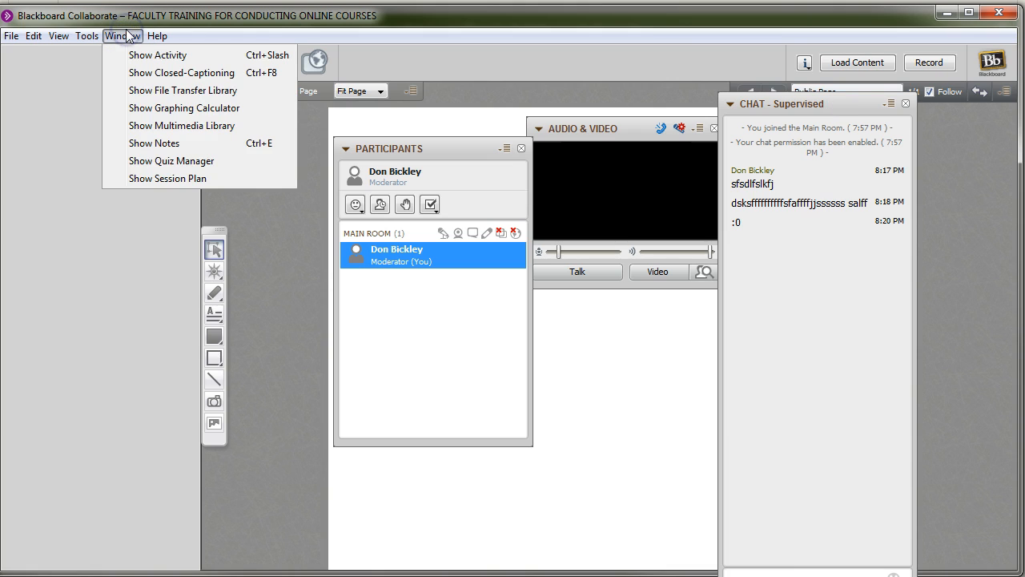
mouse_move(60, 36)
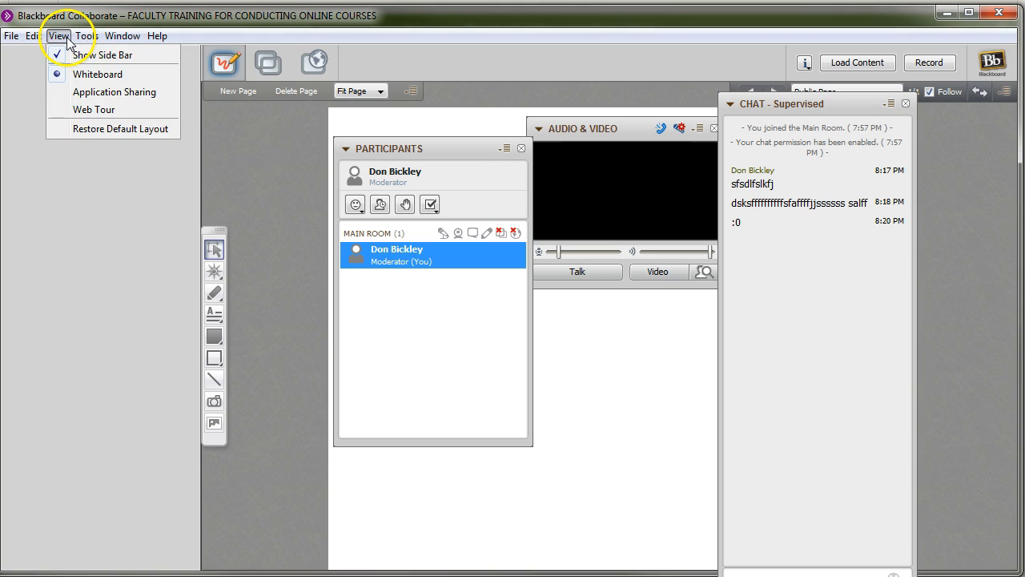
click(108, 129)
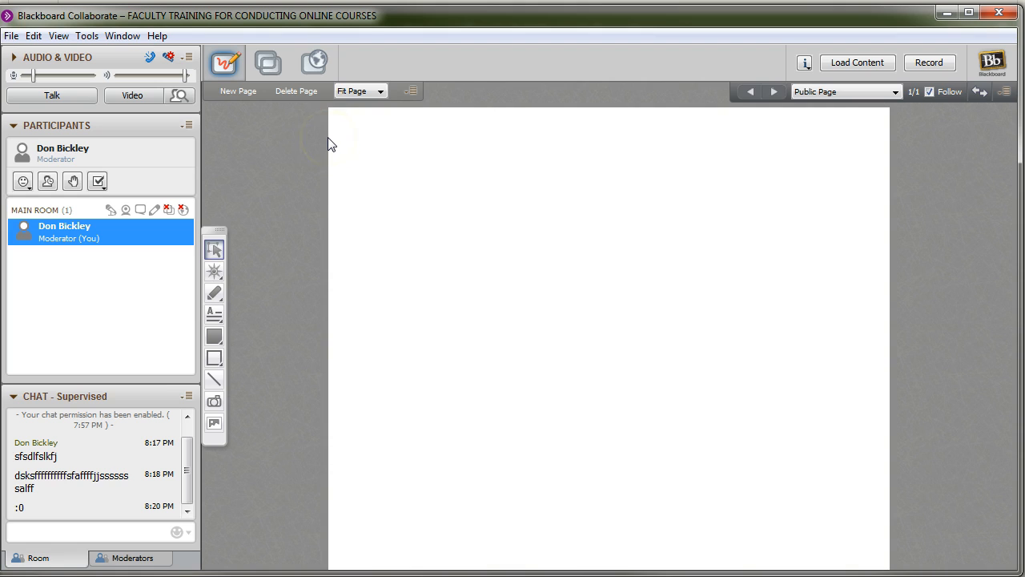
Expand the Audio & Video panel to its full video view, and collapse and re-expand the Participants panel
click(14, 57)
click(15, 57)
click(14, 57)
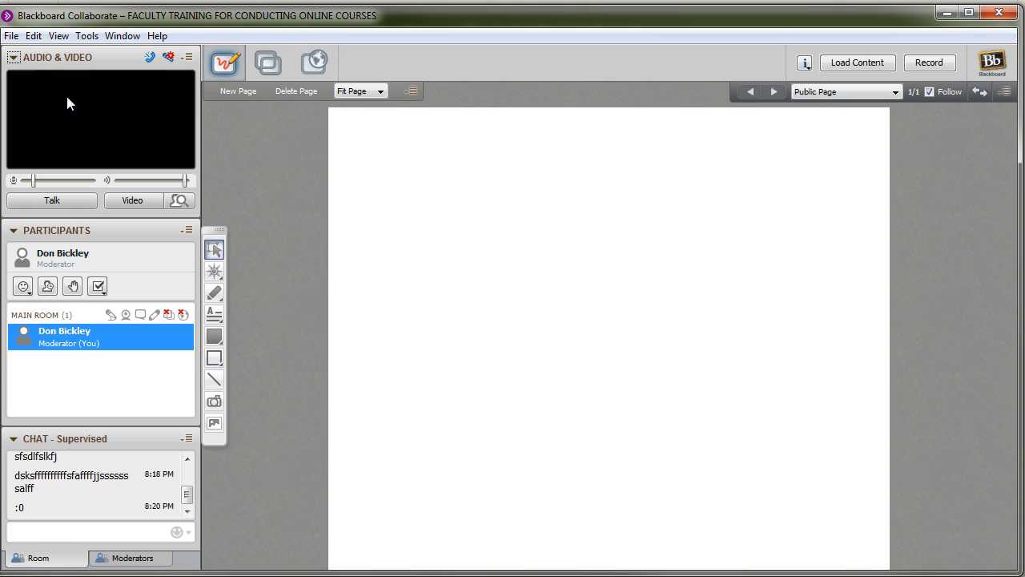
click(14, 230)
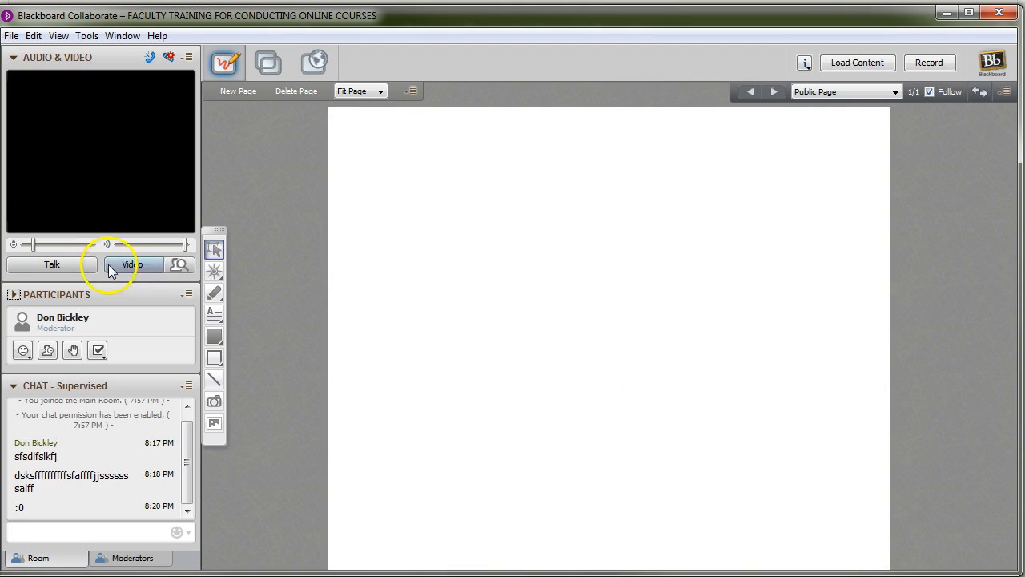
click(14, 295)
click(21, 286)
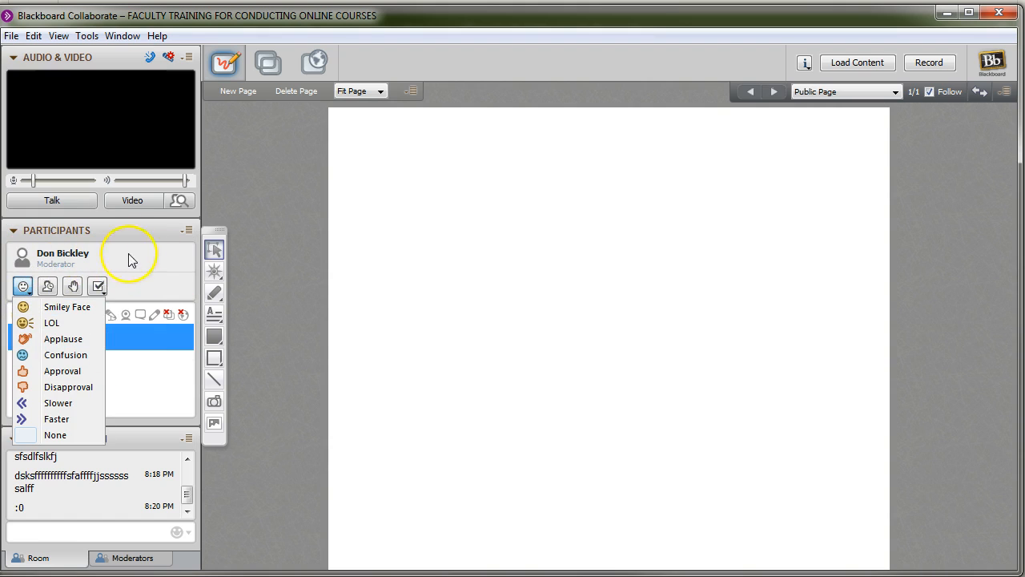
click(22, 286)
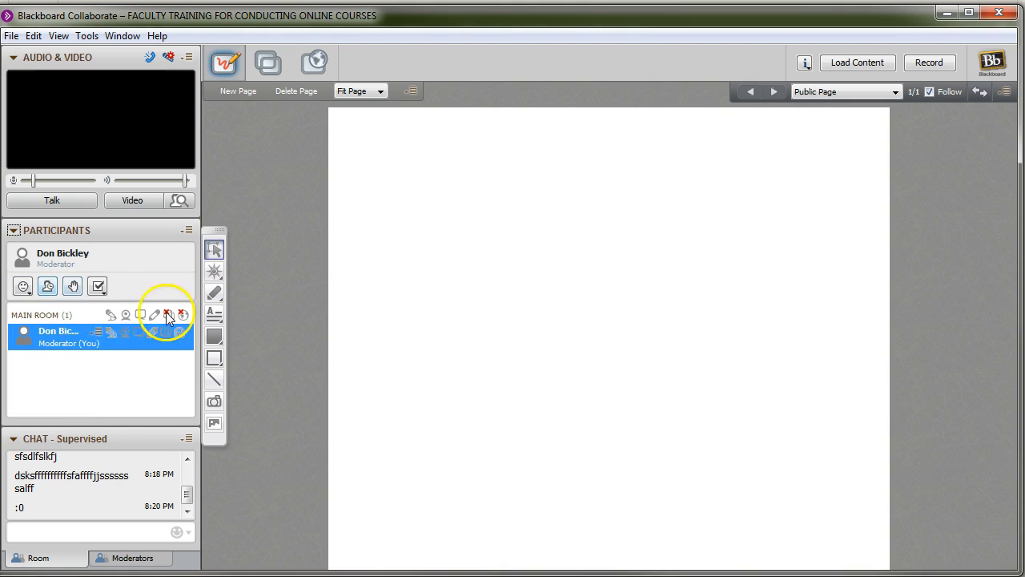
click(42, 524)
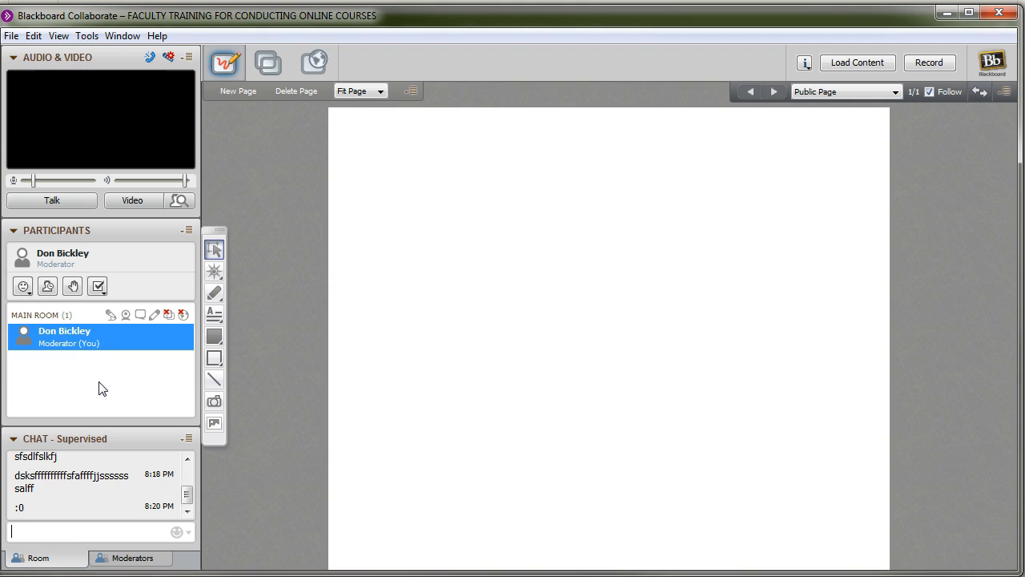
Collapse the video preview in the Audio & Video panel and expand it again
click(13, 56)
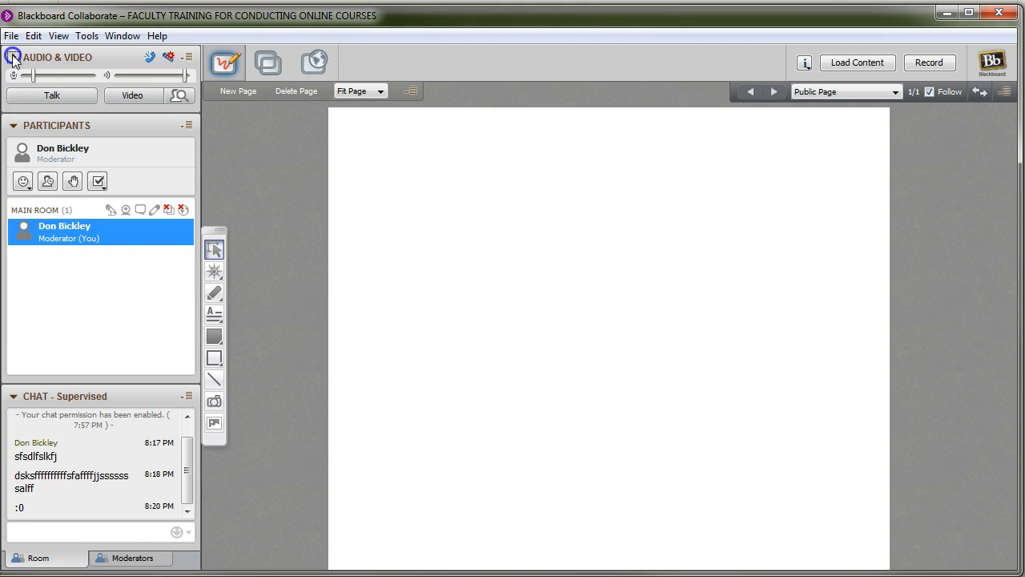
click(13, 57)
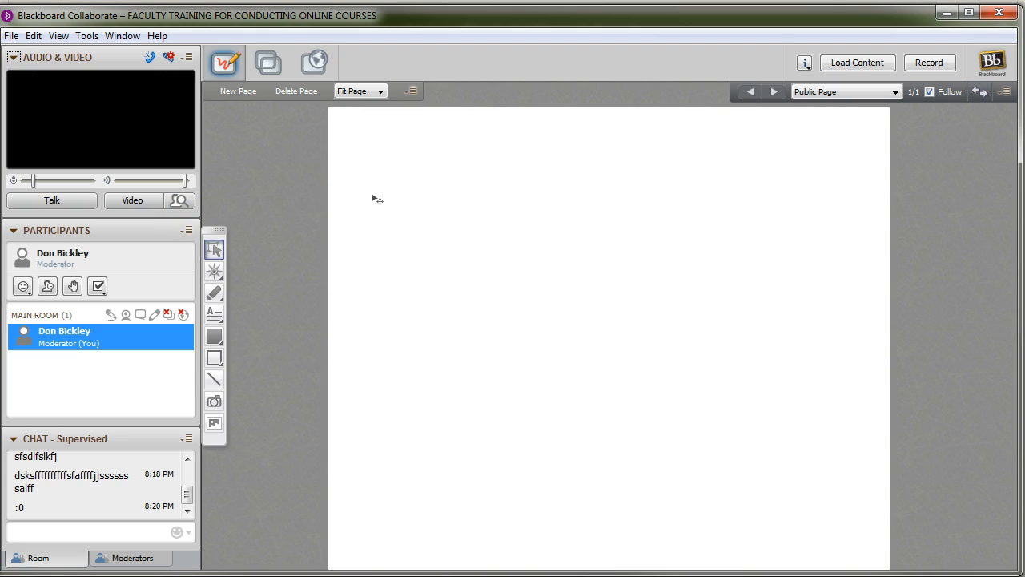
Add a text box reading "sfjdlfjslfjsfj;jfsdfsdf" in the whiteboard's upper-left area, highlight its text, and deselect it
click(335, 184)
click(214, 316)
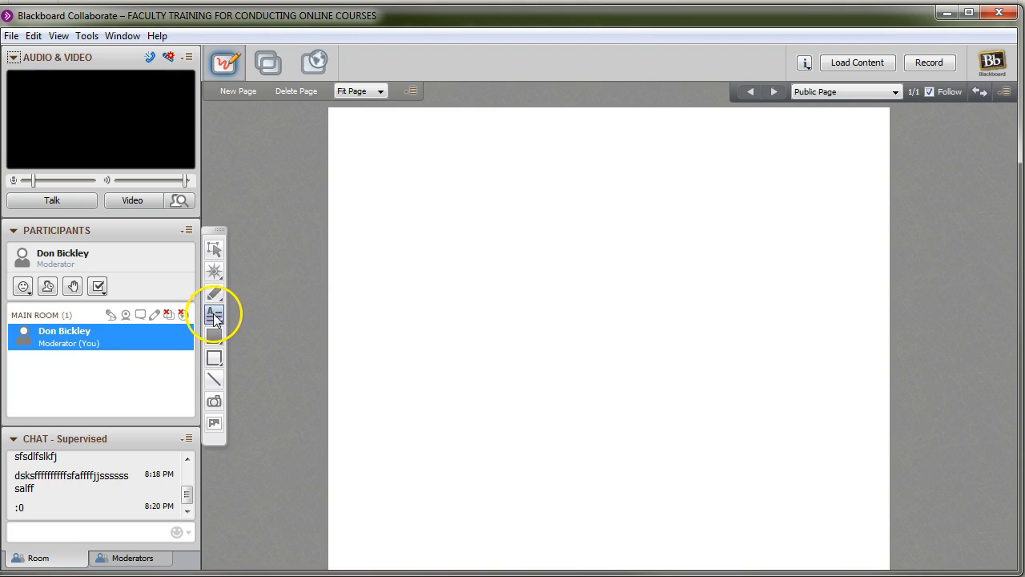
drag(392, 204, 562, 253)
text(sfjdlfjslfjsfj.jfsdfsdf)
drag(502, 241, 387, 209)
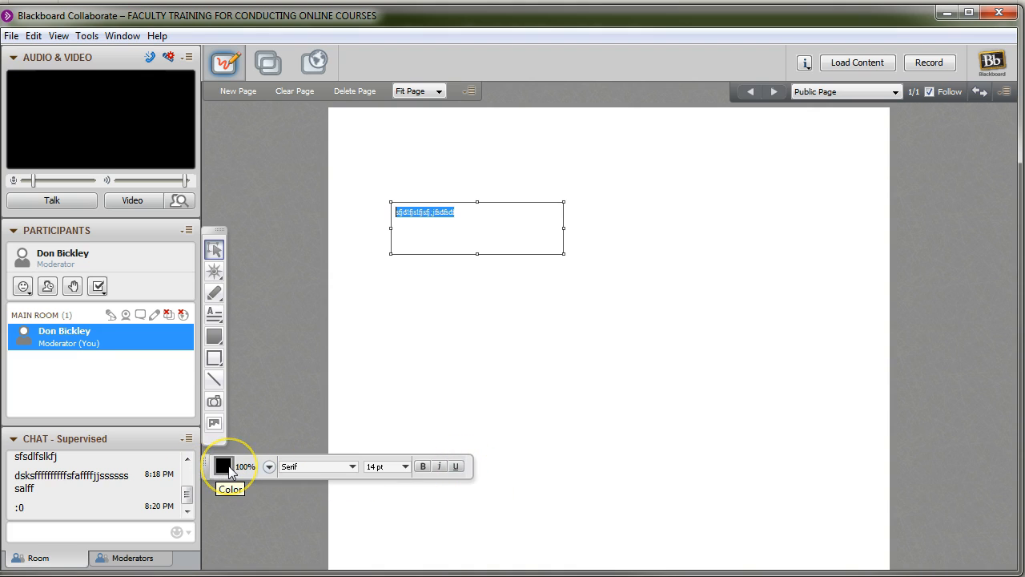
click(550, 314)
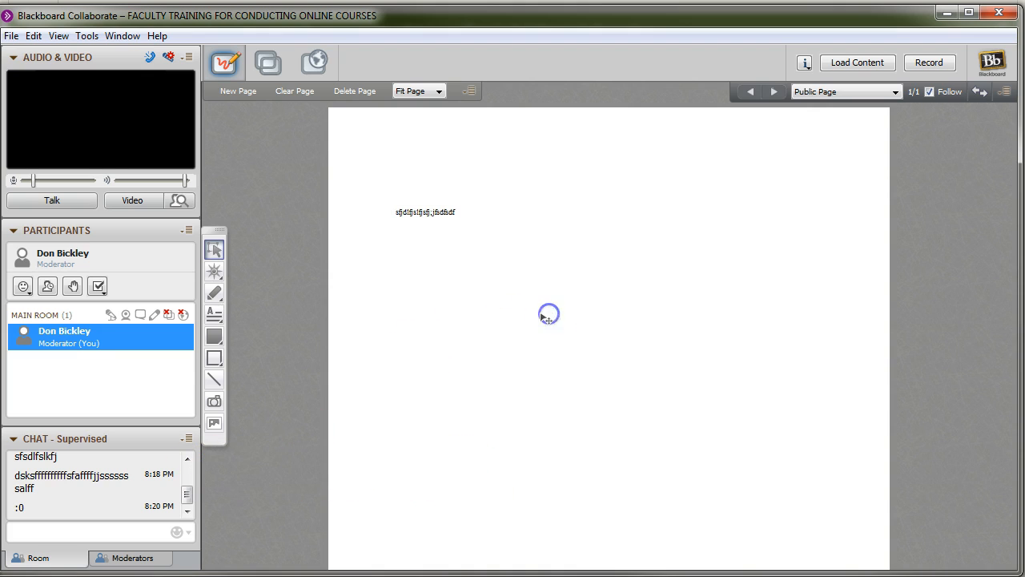
Draw two crossing thin black lines on the whiteboard, and a thick black line beside them with the stroke at 24
click(216, 377)
drag(611, 176, 405, 335)
drag(447, 220, 541, 399)
click(340, 466)
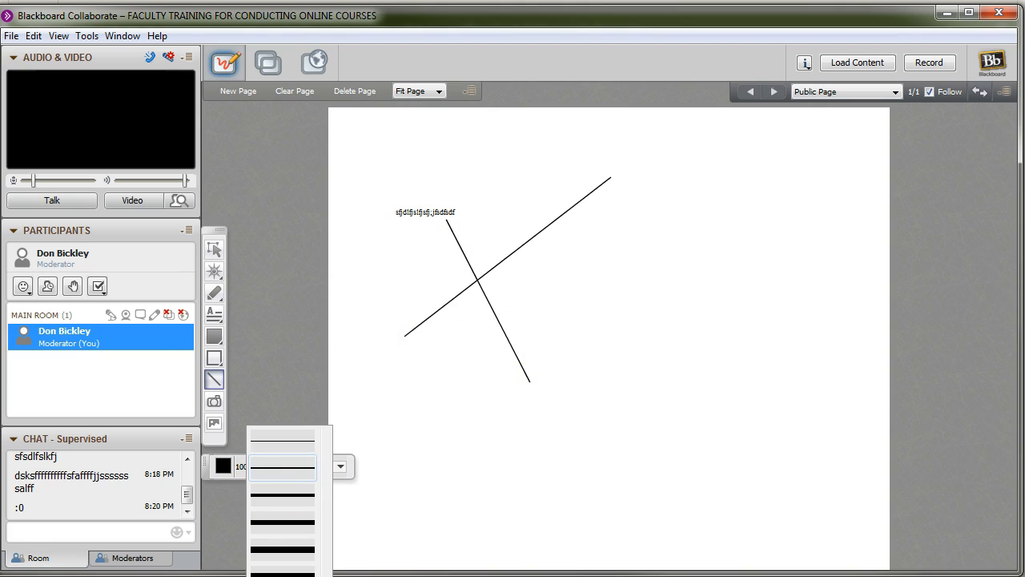
click(288, 551)
drag(555, 248, 538, 394)
Set the line color to blue and draw two thick crossing lines beside the thick black line
click(228, 470)
click(361, 559)
drag(660, 260, 571, 413)
drag(554, 279, 699, 434)
Draw a thin wavy freehand line across the upper page with the pencil, and a looping black scribble below it with Stroke 24
click(213, 293)
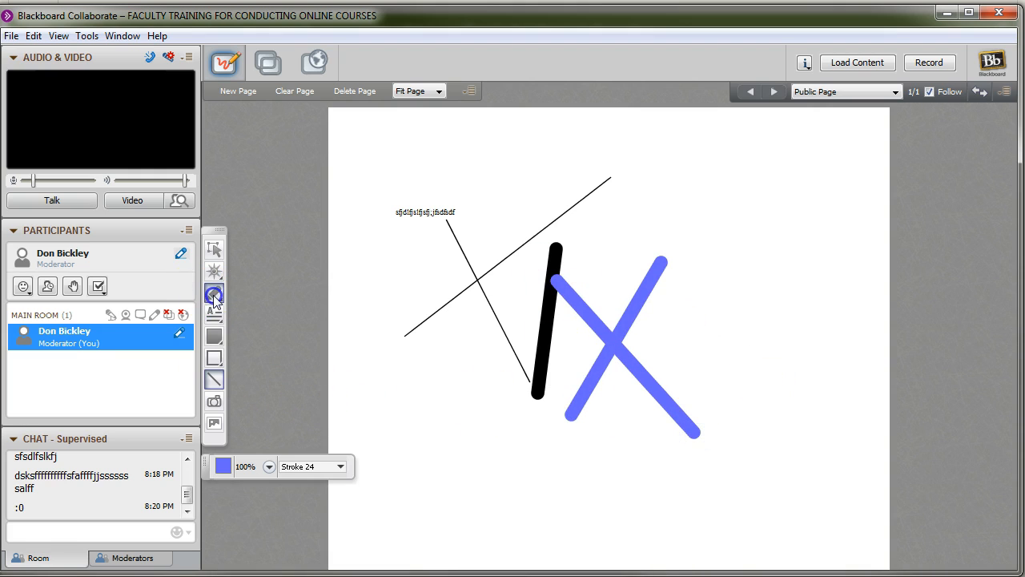
drag(493, 198, 865, 166)
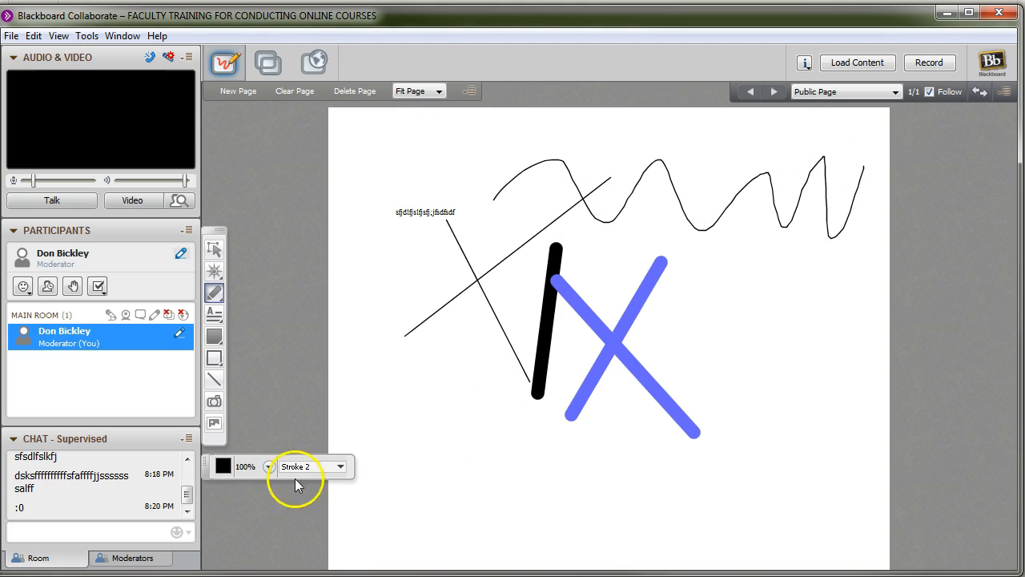
click(339, 465)
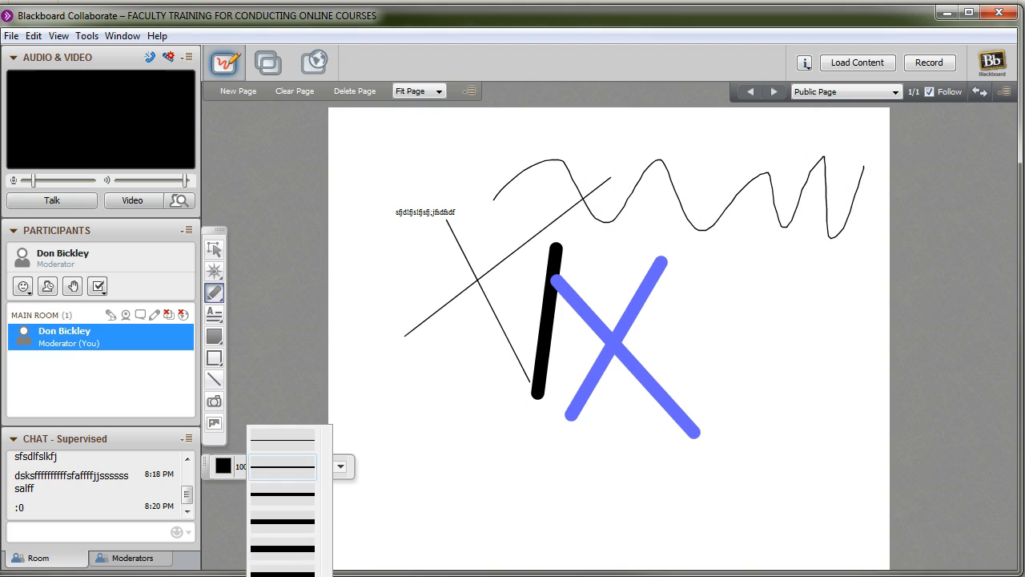
click(288, 550)
mouse_move(657, 280)
mouse_down()
mouse_move(723, 343)
mouse_move(735, 339)
mouse_move(584, 215)
mouse_up()
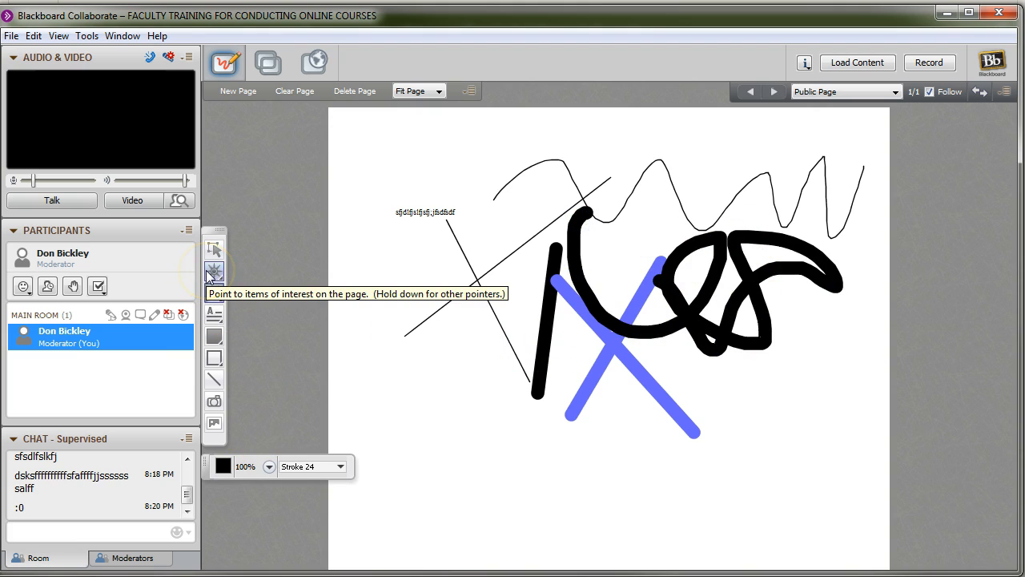
Choose the left-pointing hand pointer and place it at several spots on the drawings and beside the text
drag(210, 275, 257, 275)
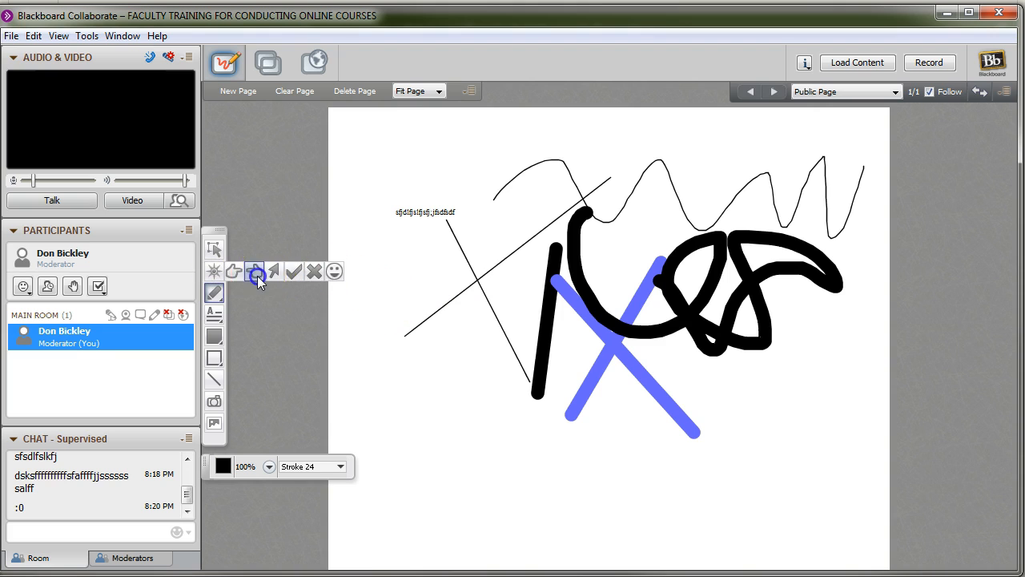
click(485, 278)
click(715, 194)
click(833, 276)
click(457, 214)
click(535, 305)
click(462, 213)
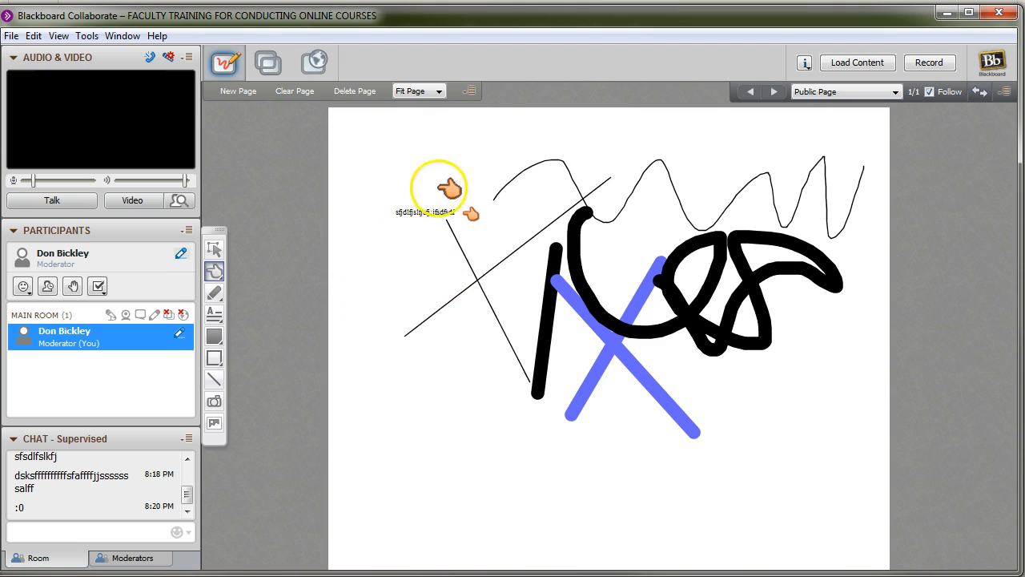
click(466, 201)
click(475, 232)
click(478, 231)
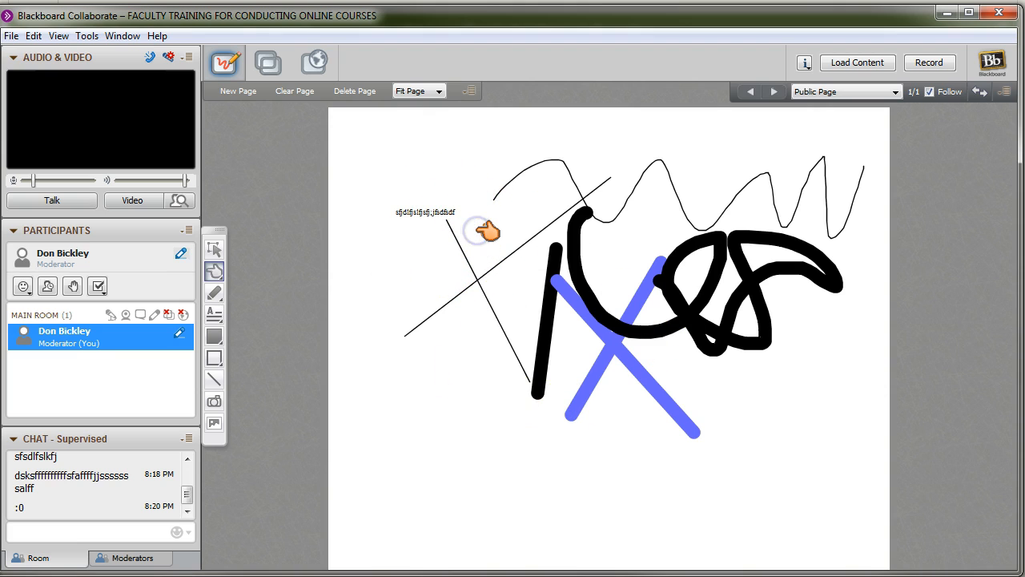
click(467, 230)
Select the thin wavy line and move it up to the upper edge of the whiteboard page
click(215, 249)
click(545, 176)
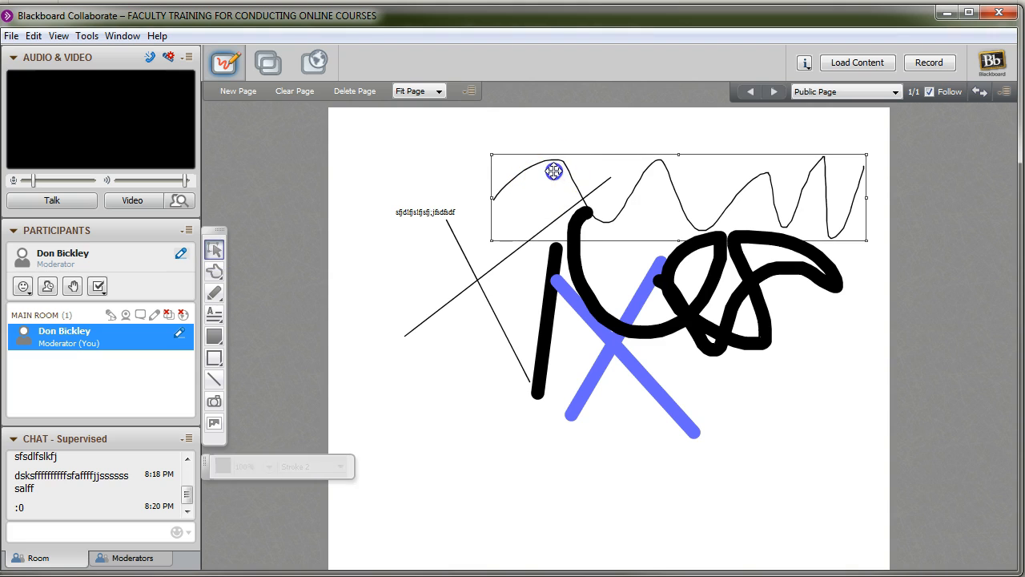
mouse_move(725, 216)
mouse_down()
mouse_move(619, 209)
mouse_move(687, 210)
mouse_up()
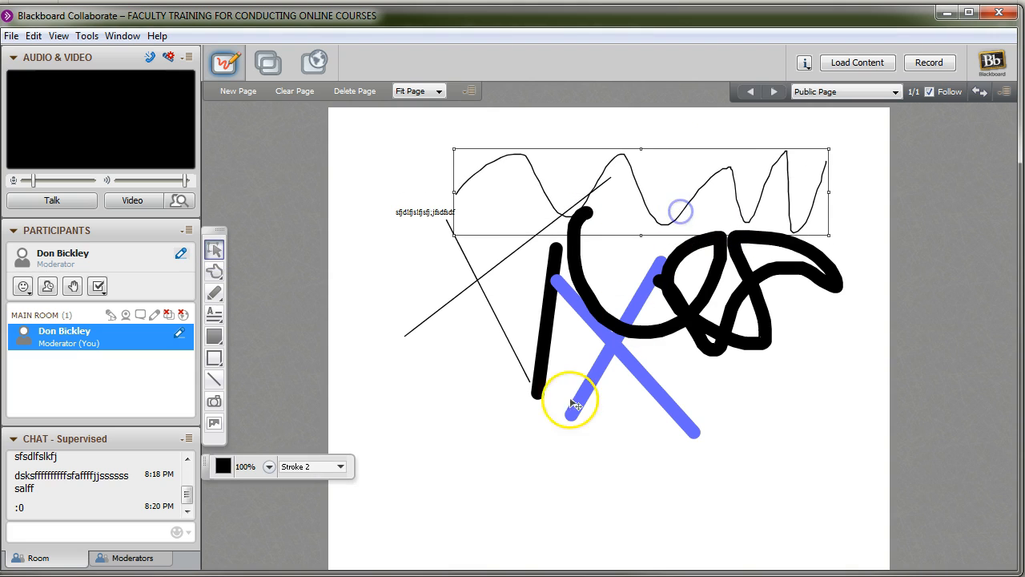
click(486, 451)
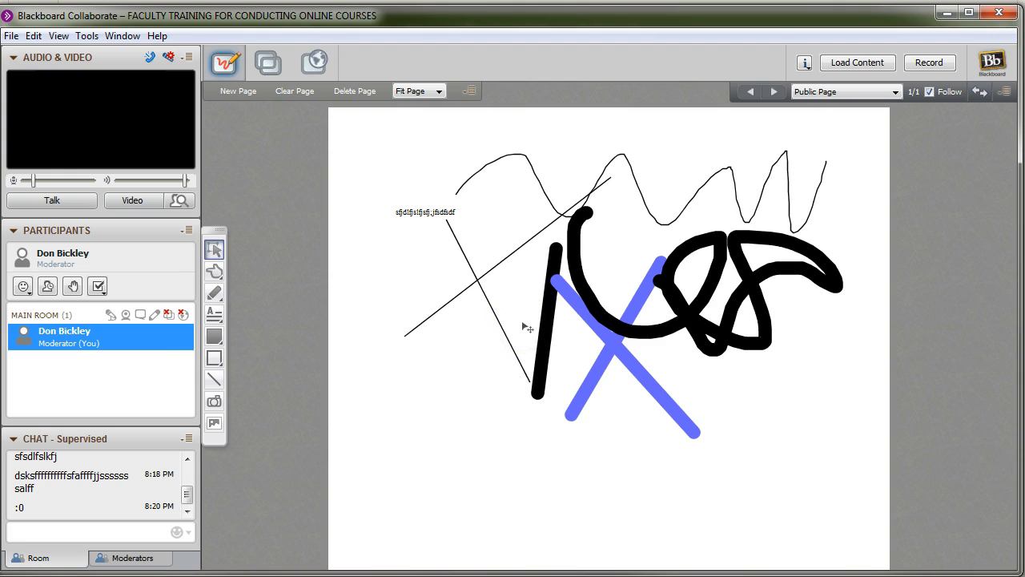
mouse_move(540, 186)
mouse_down()
mouse_move(503, 170)
mouse_move(549, 171)
mouse_up()
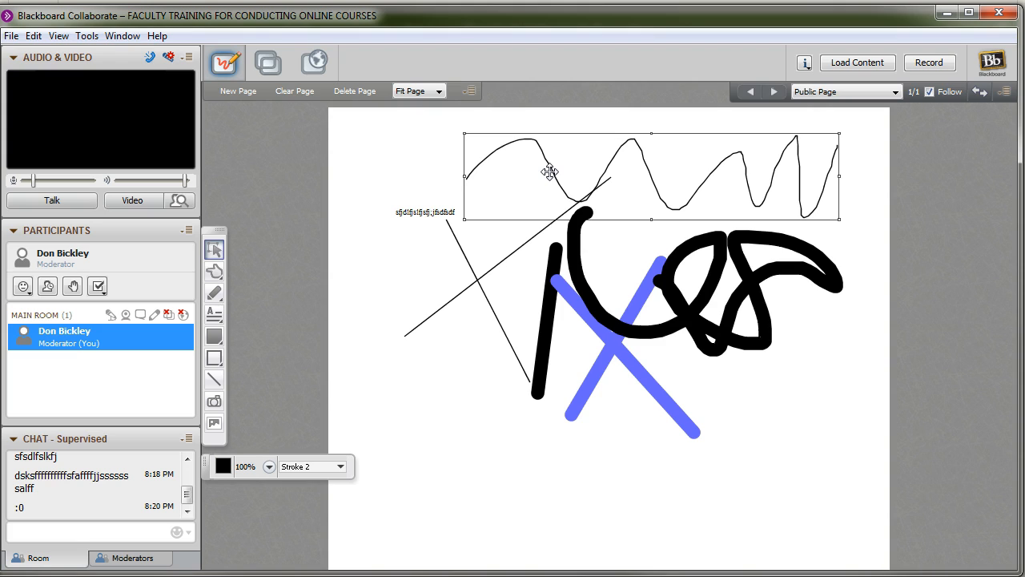
mouse_move(549, 171)
mouse_down()
mouse_move(538, 180)
mouse_move(571, 157)
mouse_up()
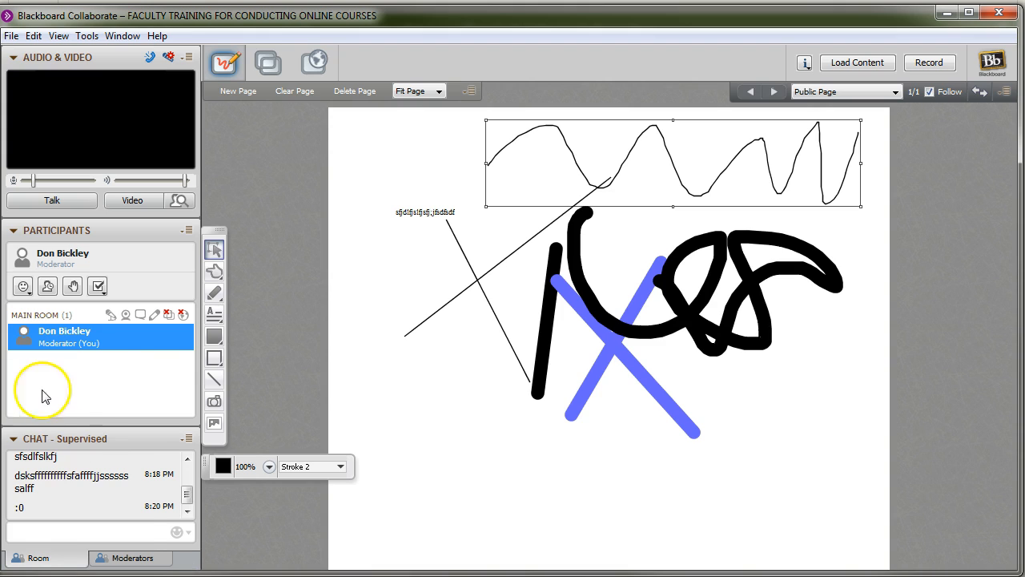
Turn on the microphone and try out louder and quieter microphone levels, ending at about the middle
click(74, 204)
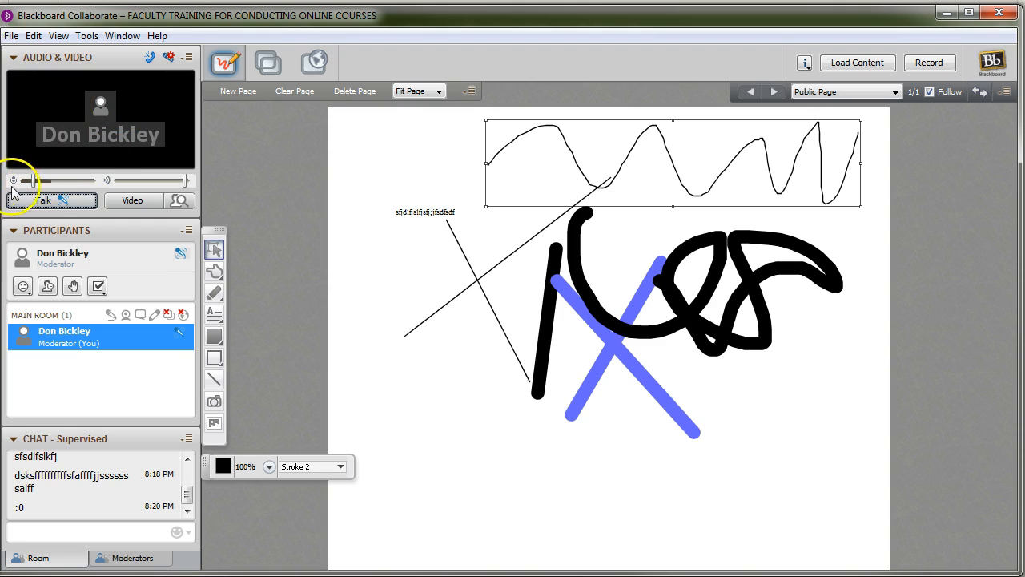
click(82, 183)
click(57, 181)
mouse_move(57, 181)
mouse_down()
mouse_move(19, 182)
mouse_move(62, 182)
mouse_up()
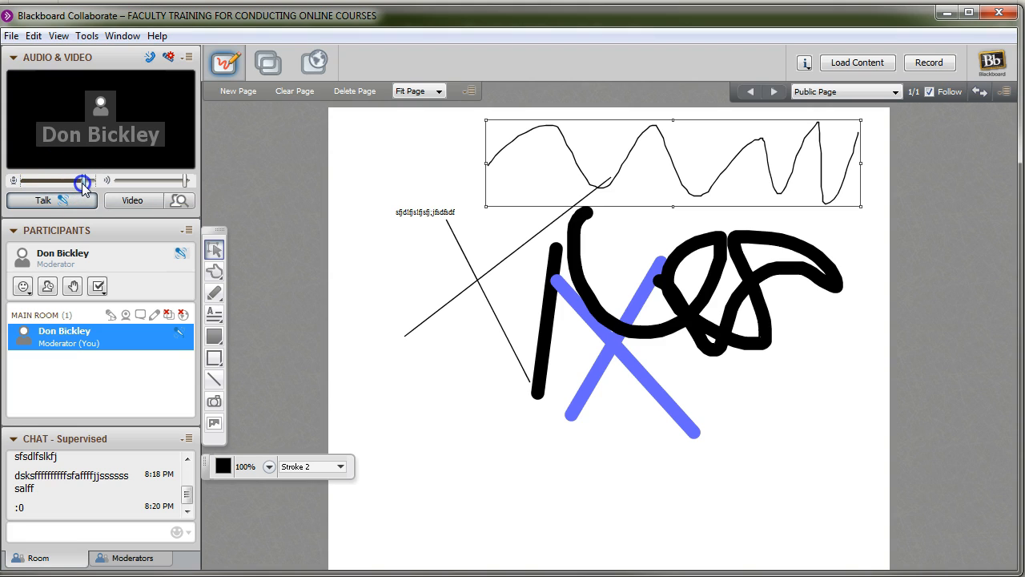
drag(82, 183, 53, 183)
Turn the microphone off and back on
click(83, 201)
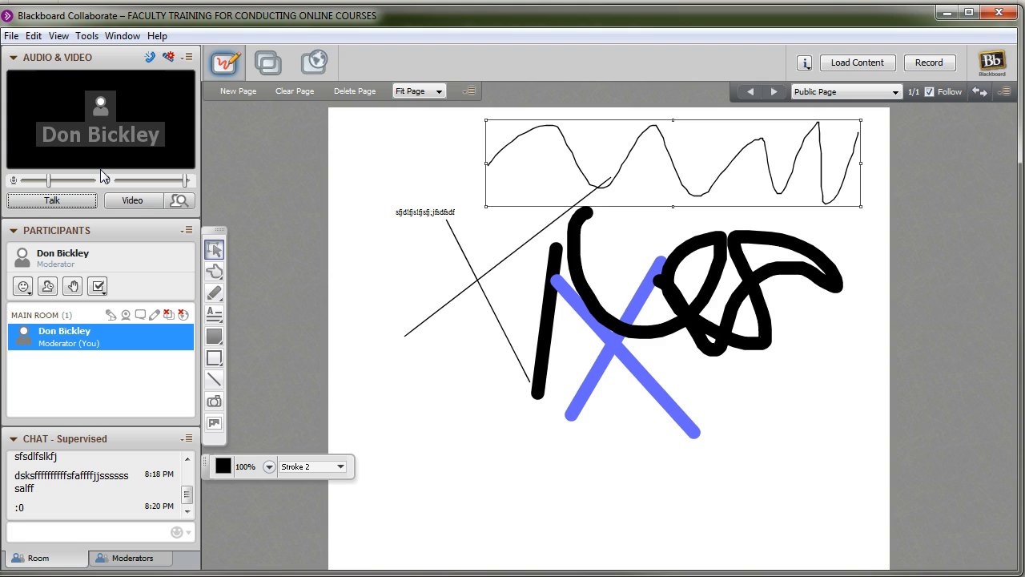
click(85, 199)
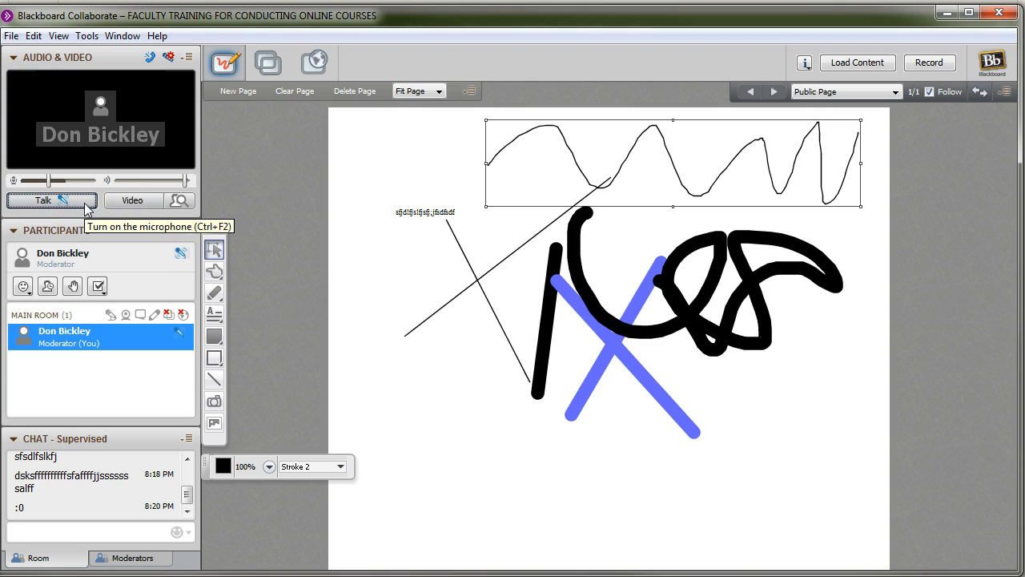
mouse_move(171, 344)
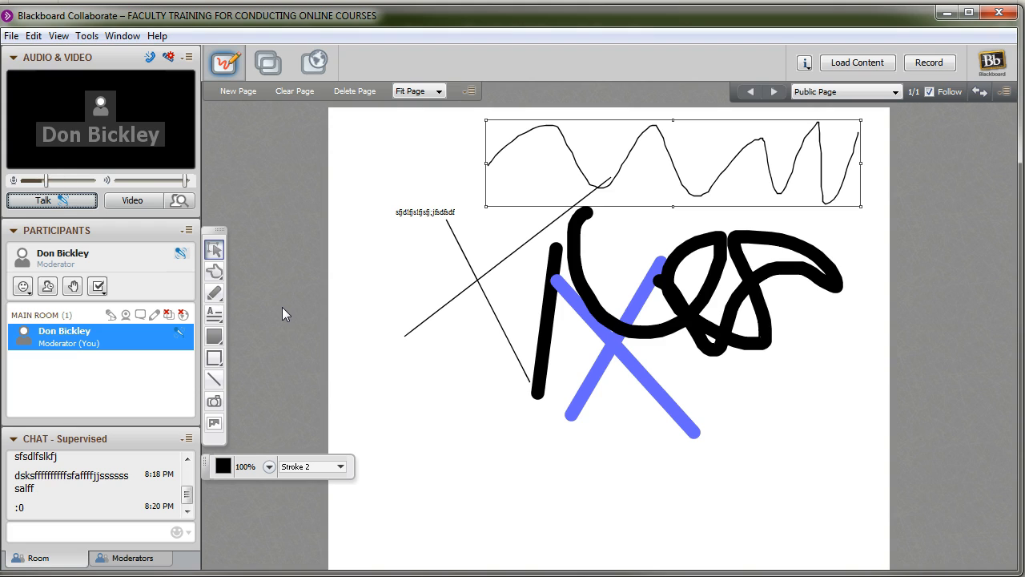
Start the camera video, stop it, and turn off the microphone
click(137, 201)
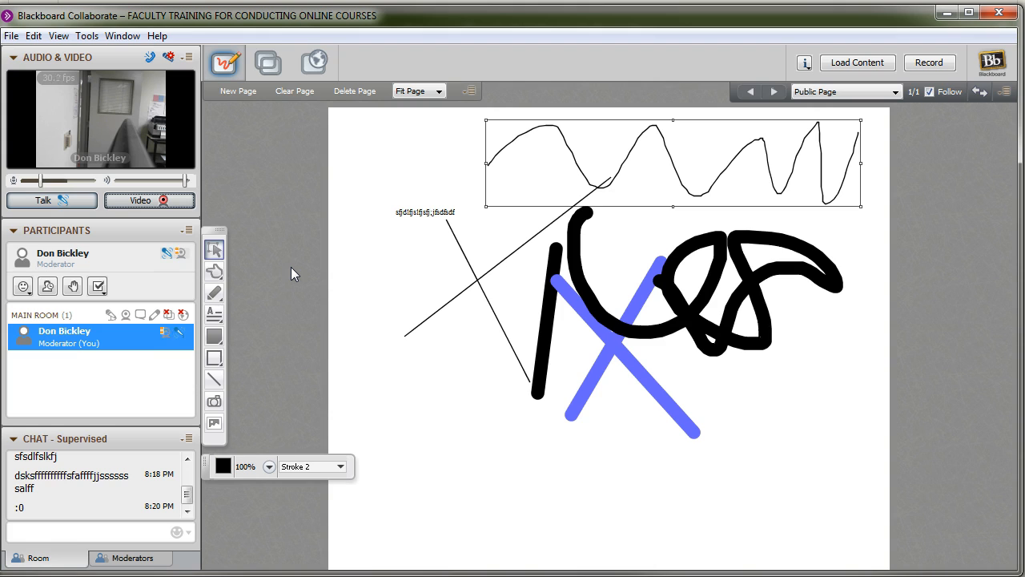
click(149, 200)
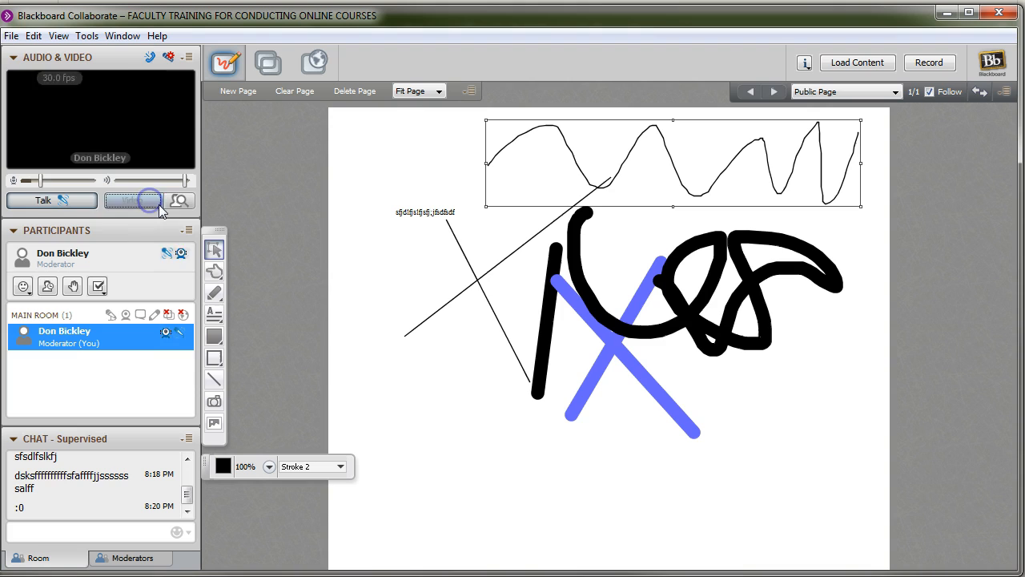
click(48, 200)
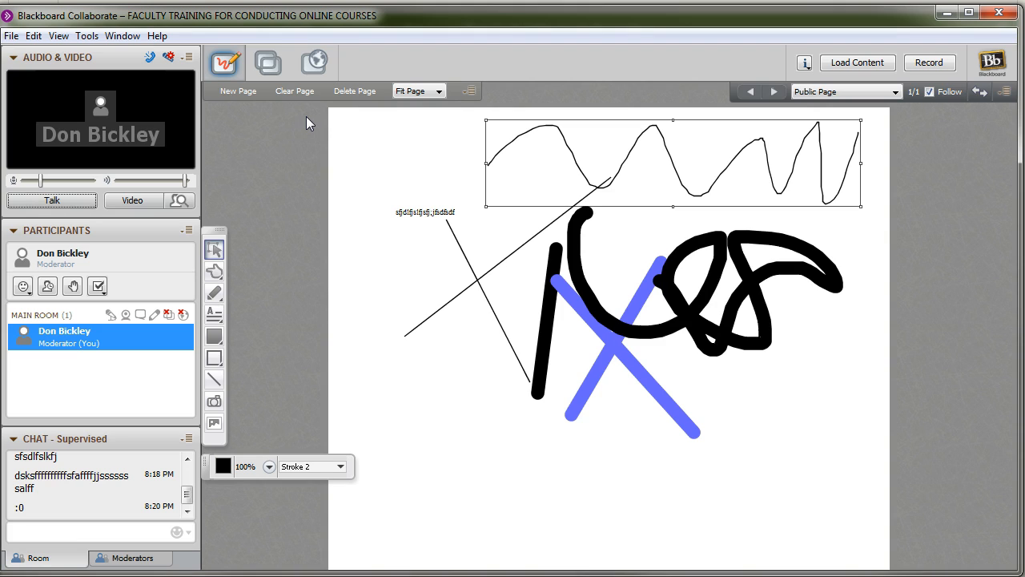
Review the available window and tool commands, including the Profile, Polling and Audio options
click(130, 37)
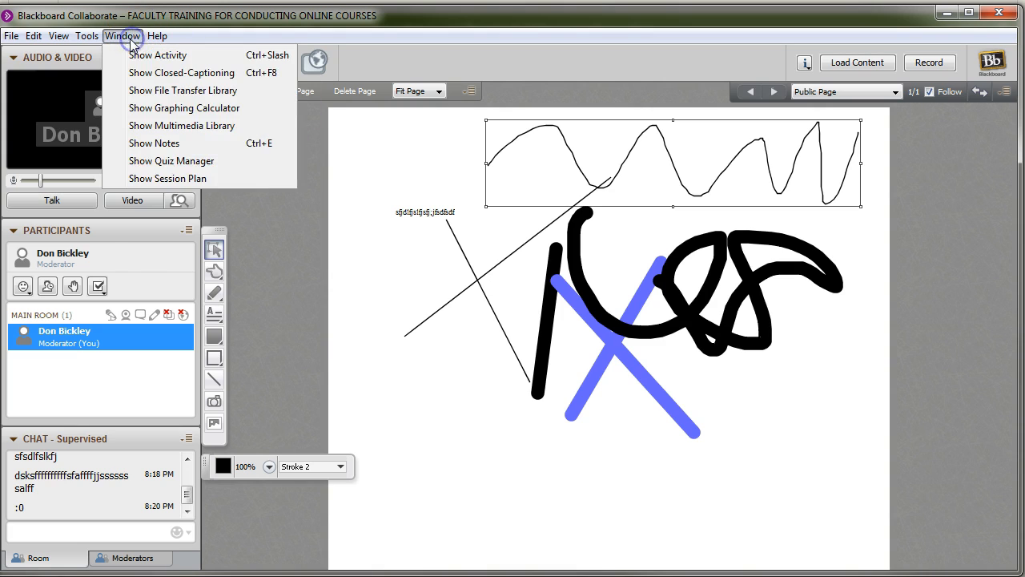
click(85, 38)
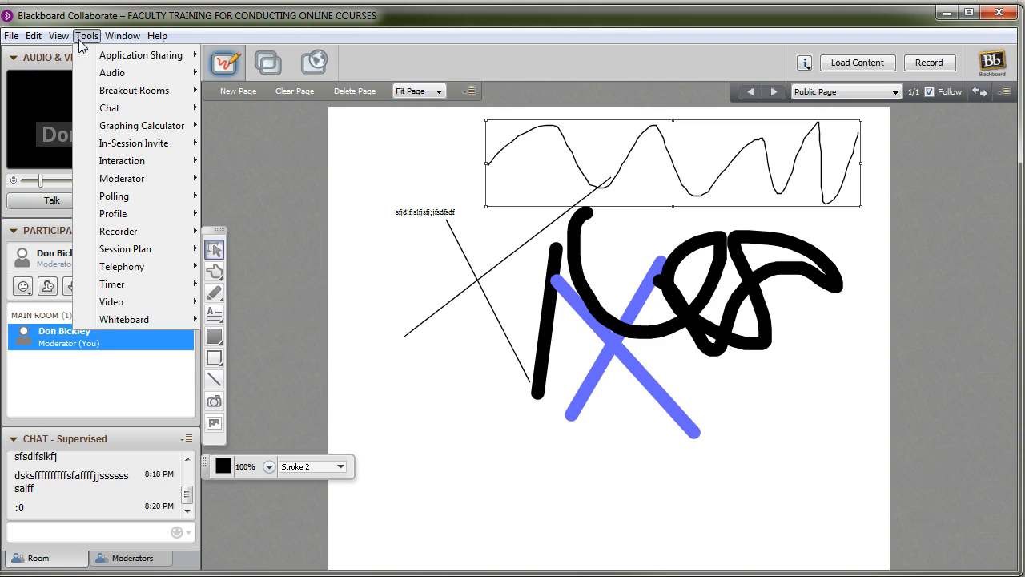
mouse_move(107, 131)
mouse_move(137, 188)
mouse_move(140, 216)
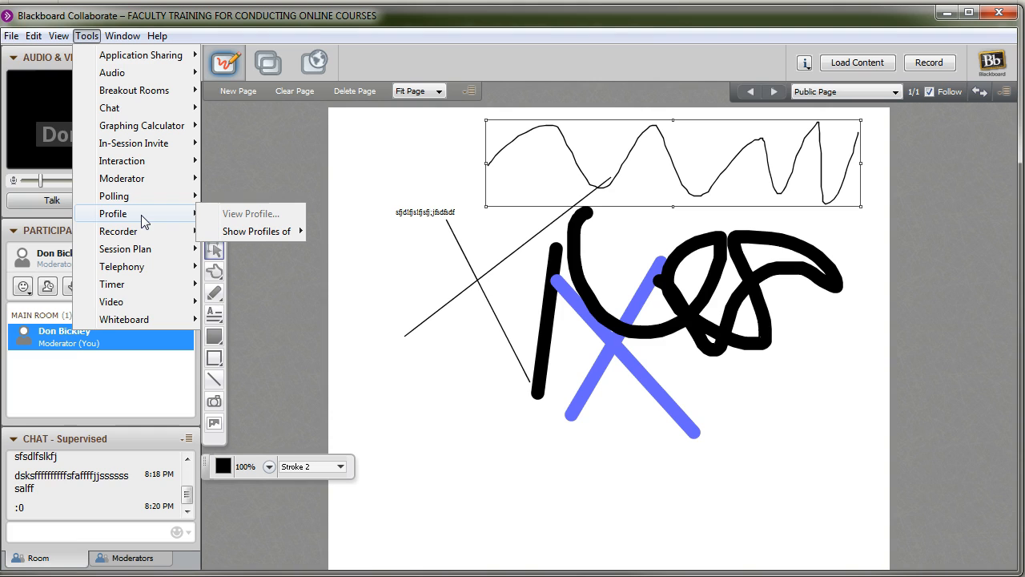
click(154, 196)
mouse_move(154, 80)
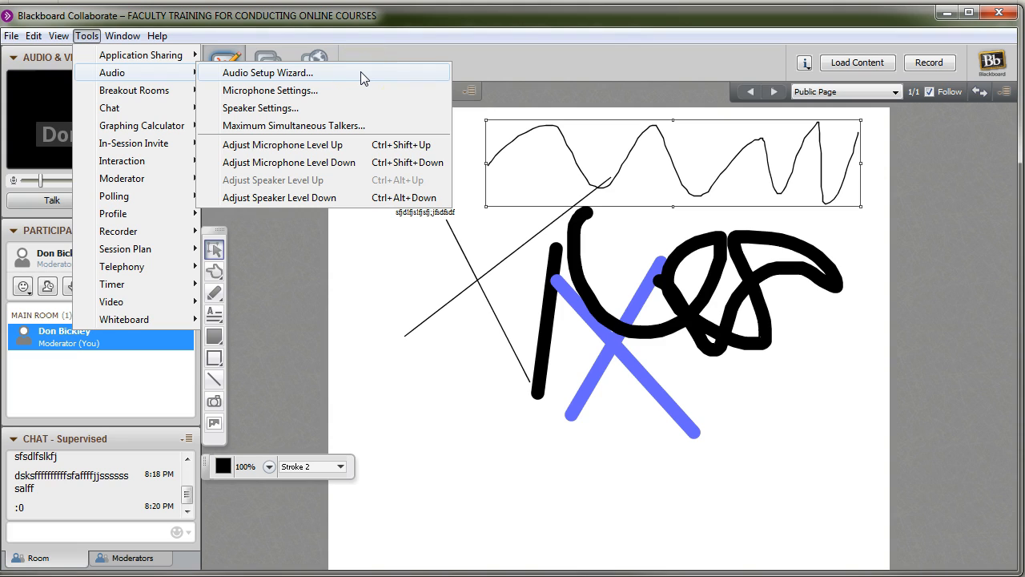
click(86, 36)
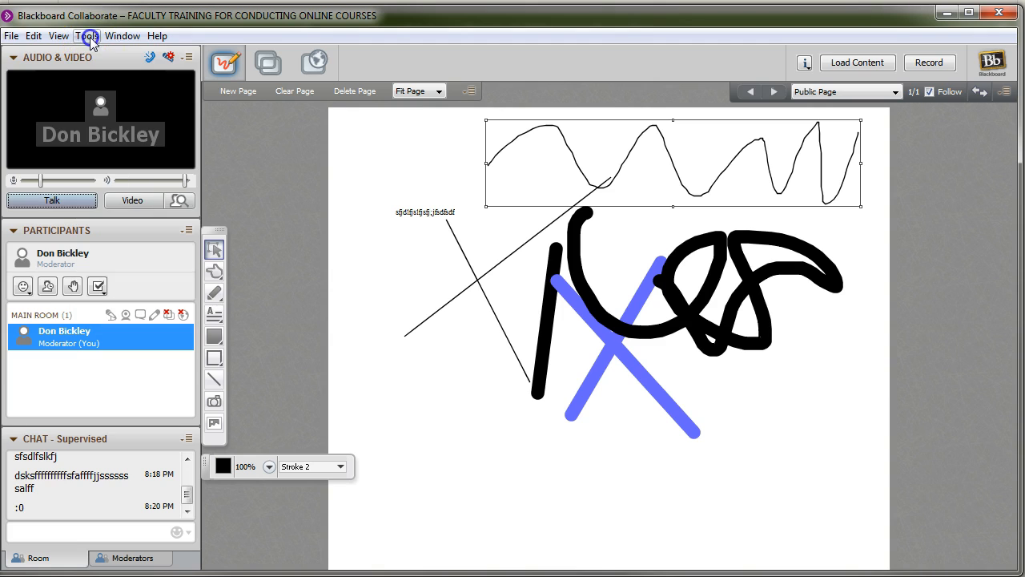
Open the microphone settings, disable "Adjust microphone volume automatically (up and down)", and apply the change
click(87, 36)
click(116, 73)
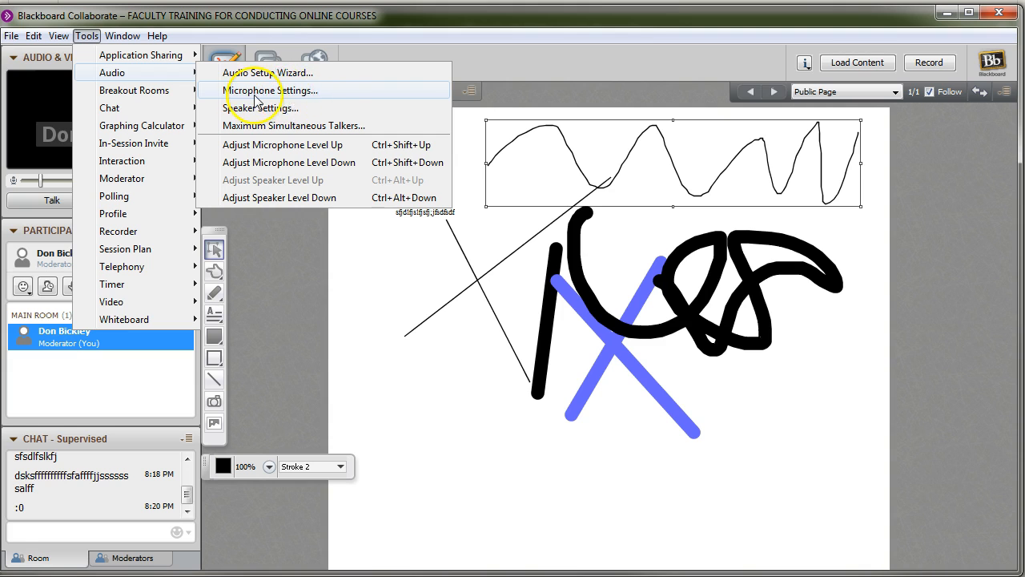
click(290, 91)
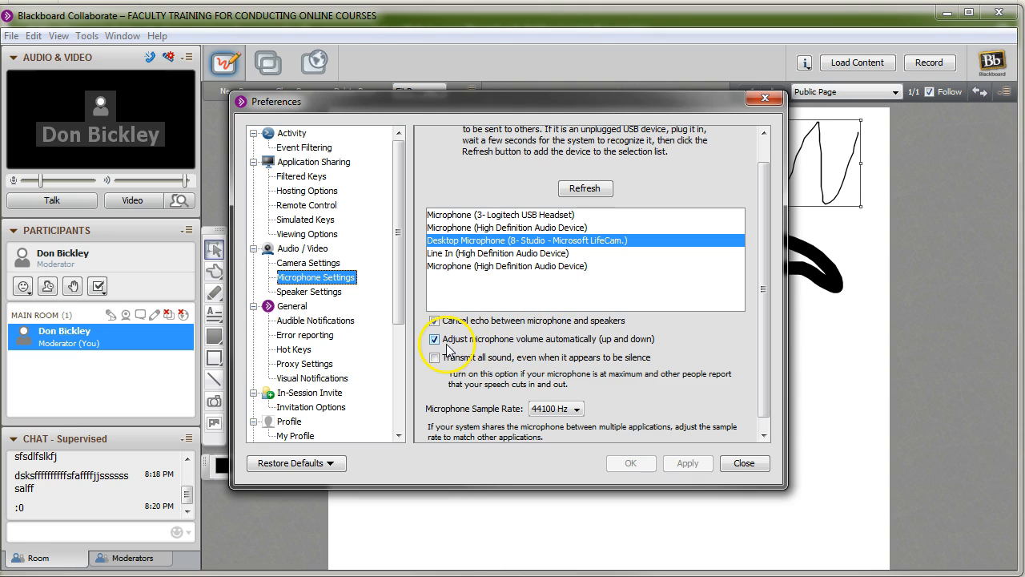
mouse_move(446, 340)
mouse_down()
mouse_move(650, 343)
mouse_move(435, 340)
mouse_up()
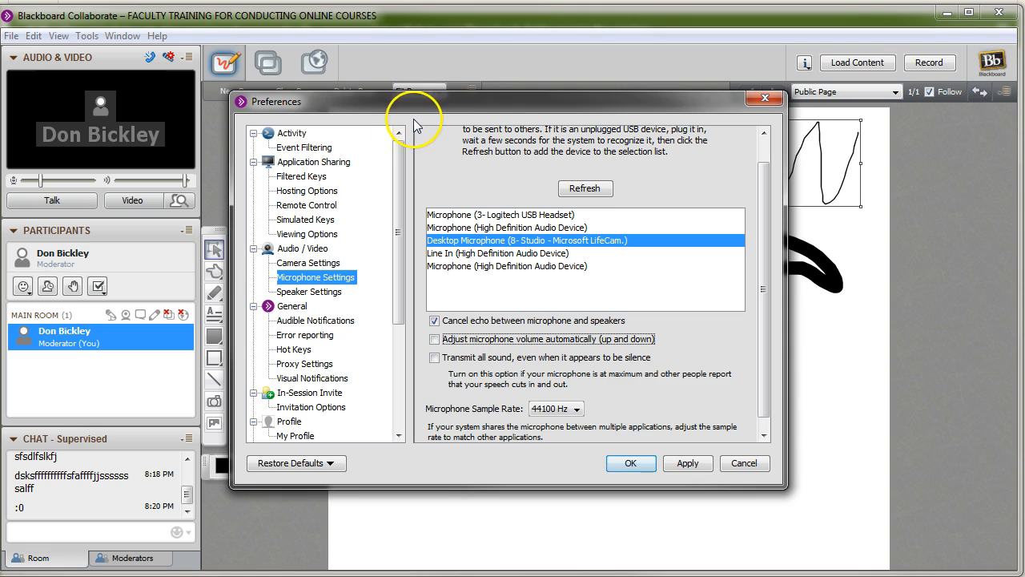
drag(424, 103, 429, 75)
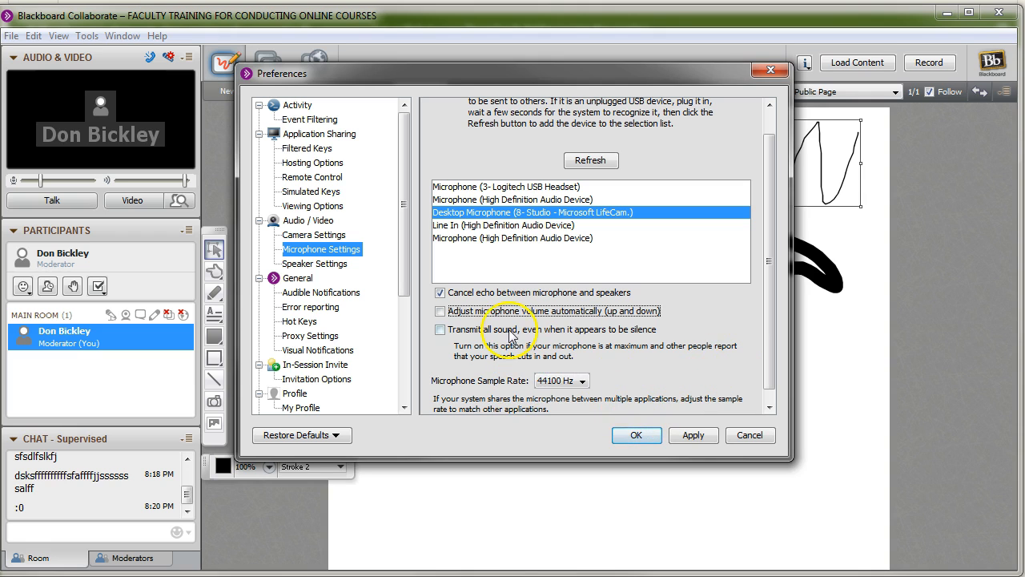
scroll(544, 272, up, 1)
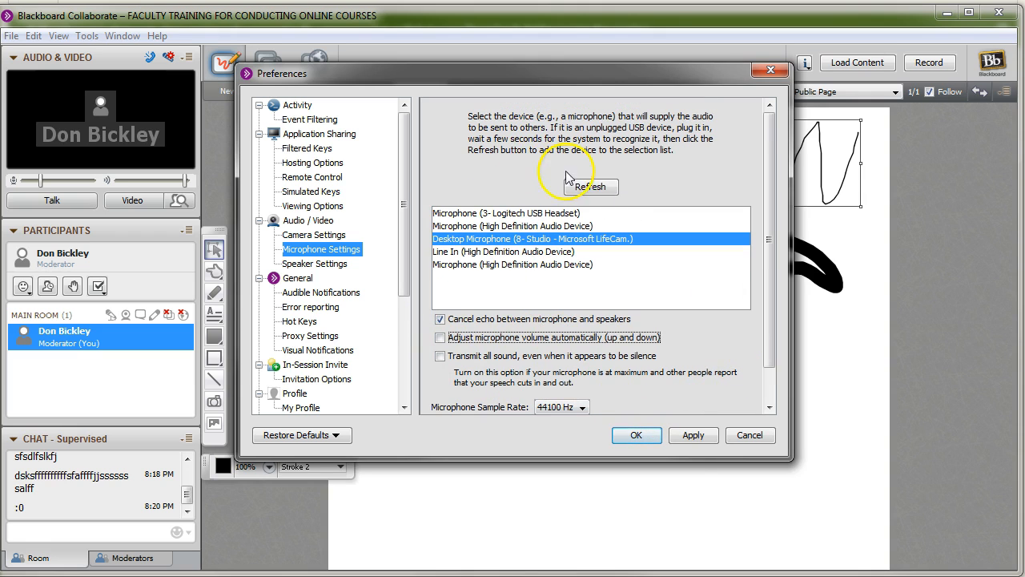
click(693, 435)
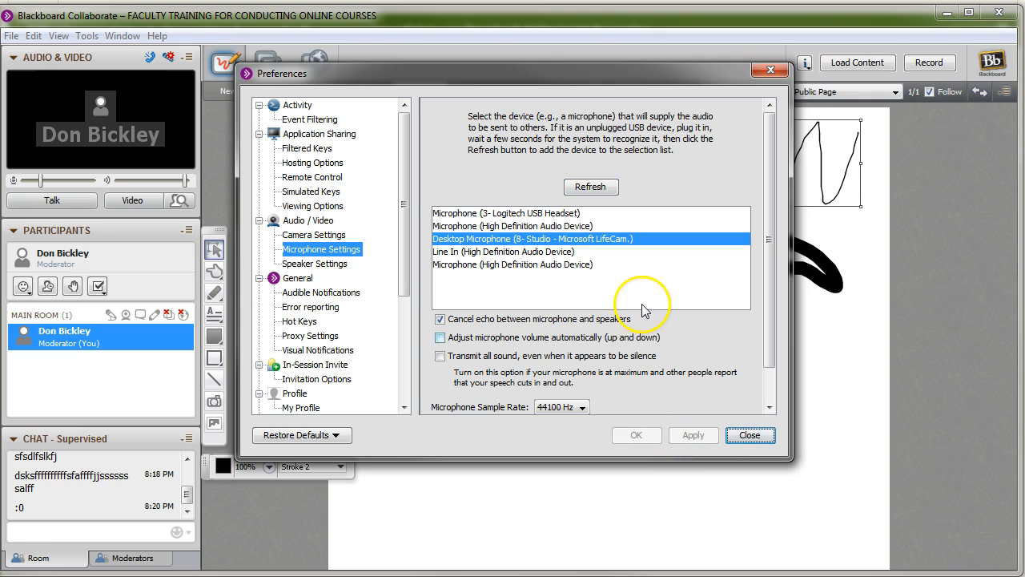
Review the camera preferences, including the list of selectable cameras, and the microphone and audible notification preferences
click(313, 235)
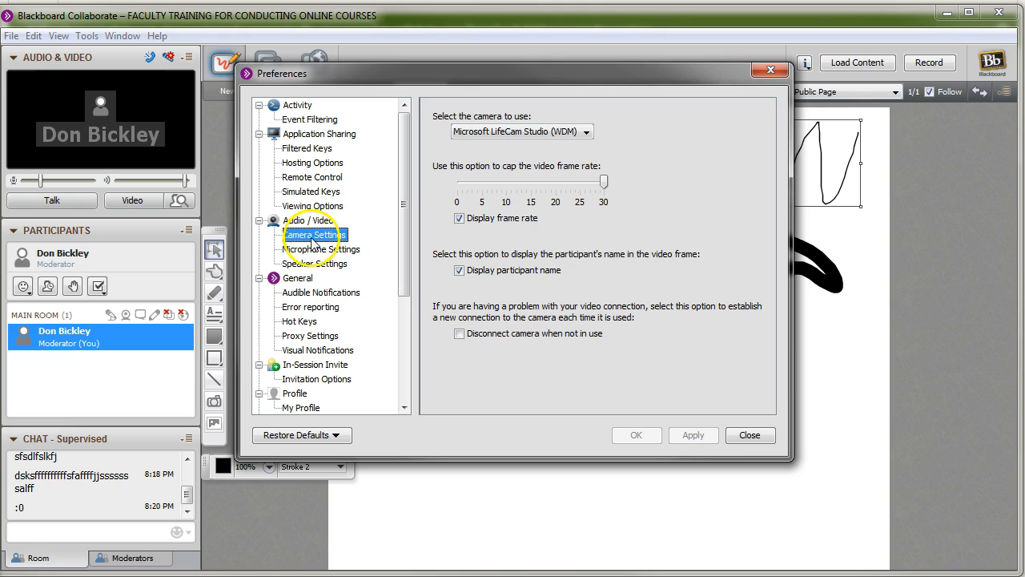
click(587, 132)
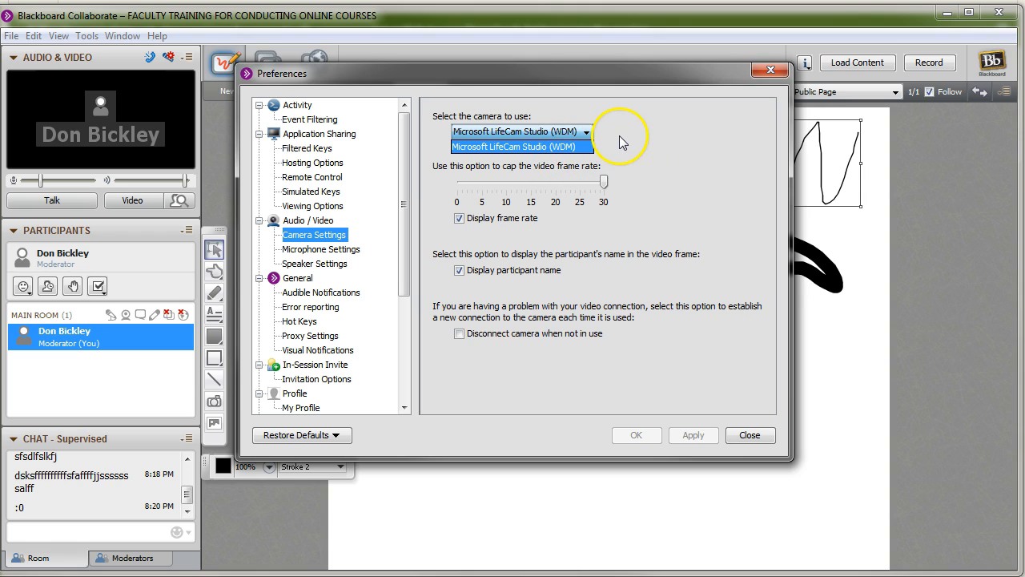
click(618, 140)
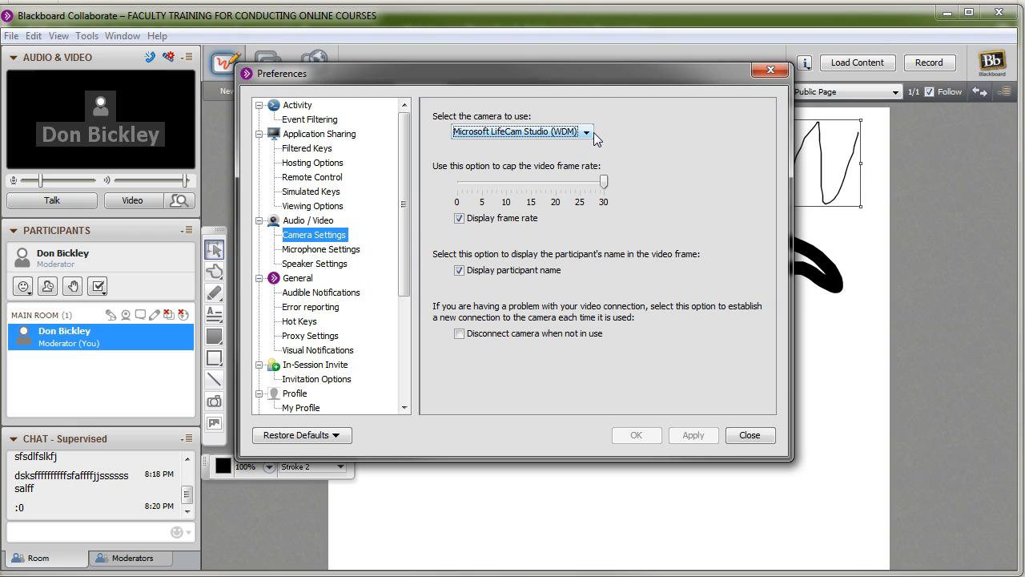
click(330, 249)
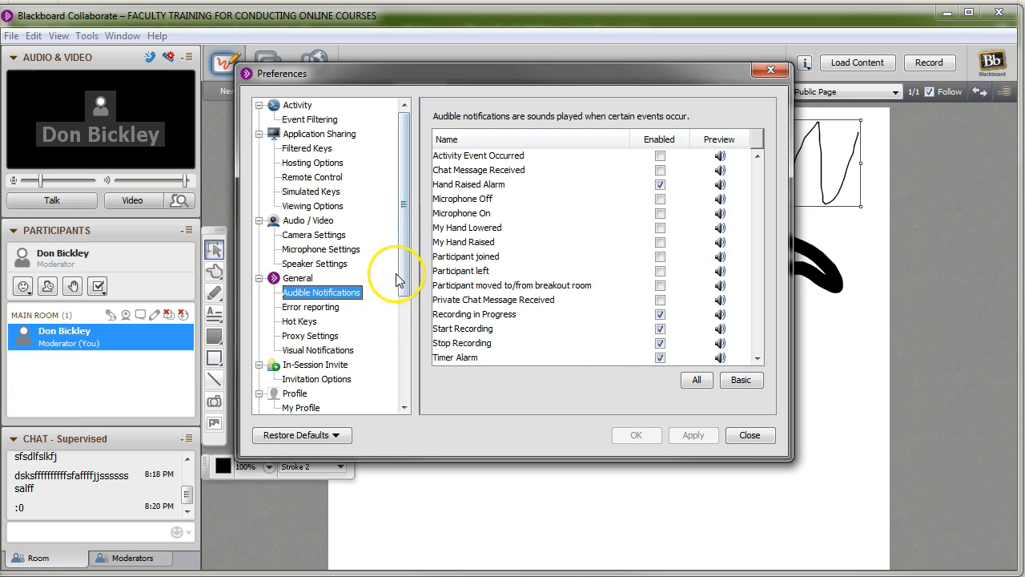
click(321, 325)
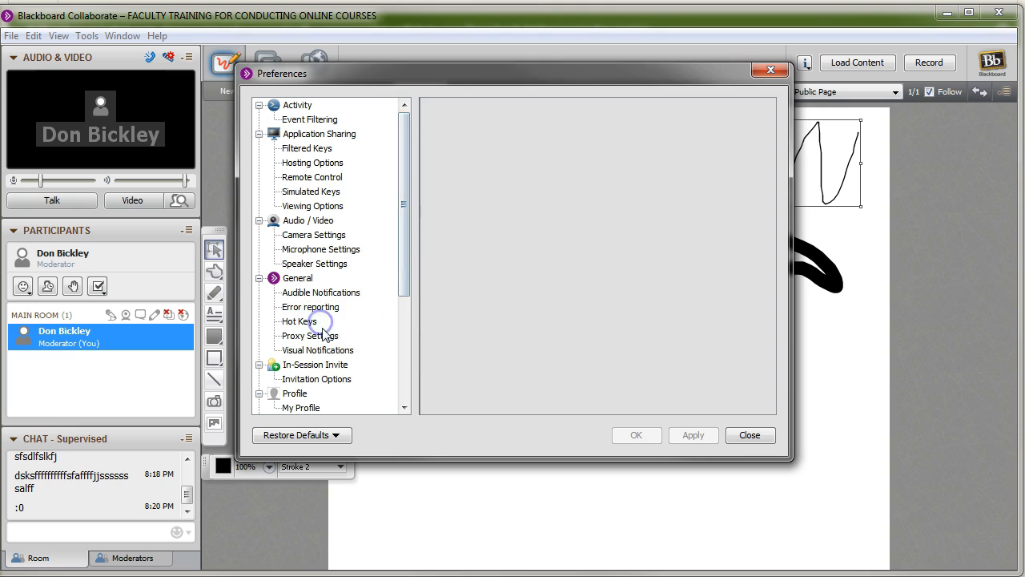
Review the session preferences for Connection and Leaving
scroll(296, 382, down, 2)
click(303, 365)
drag(403, 283, 399, 313)
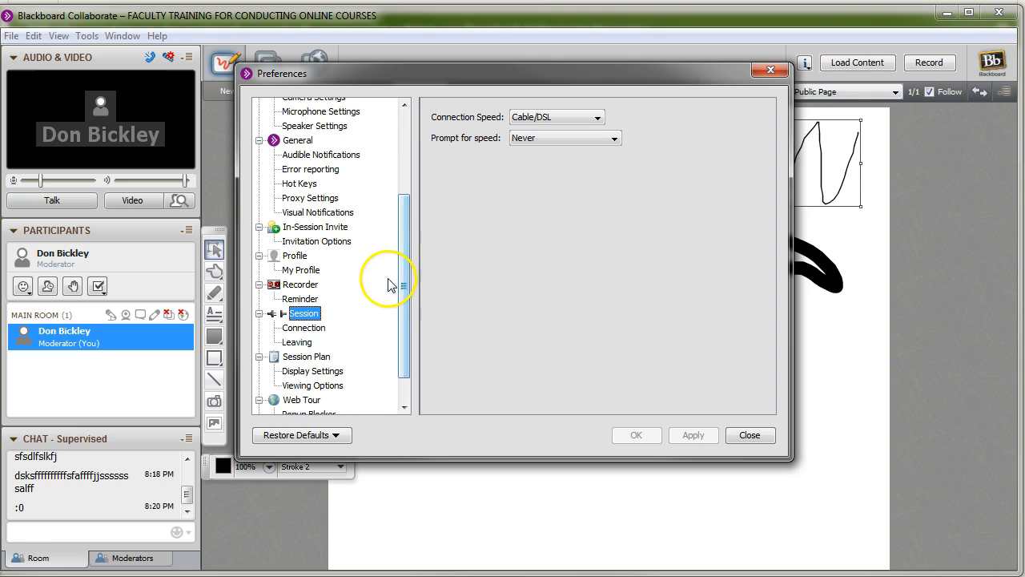
scroll(386, 280, up, 1)
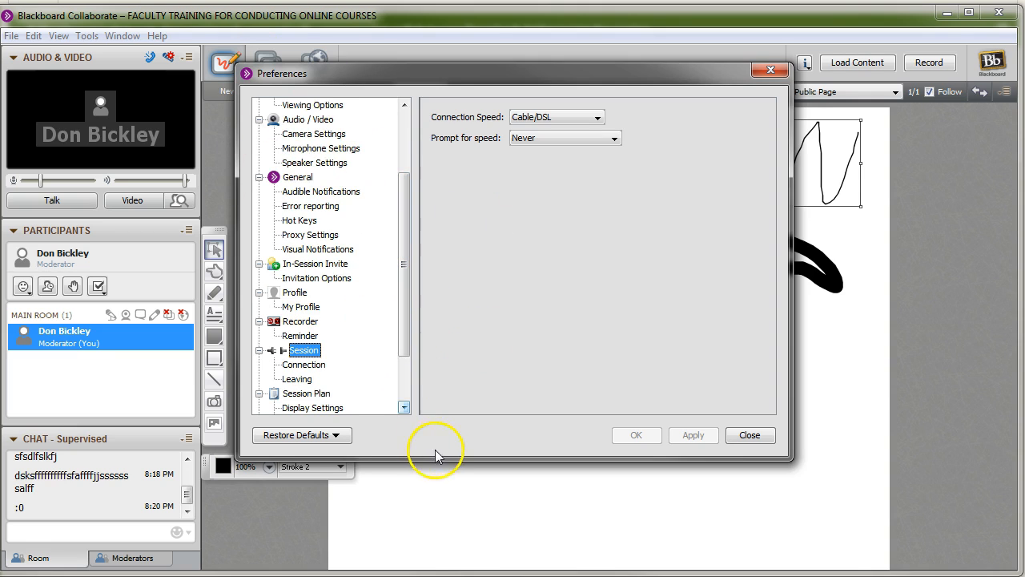
scroll(370, 348, down, 1)
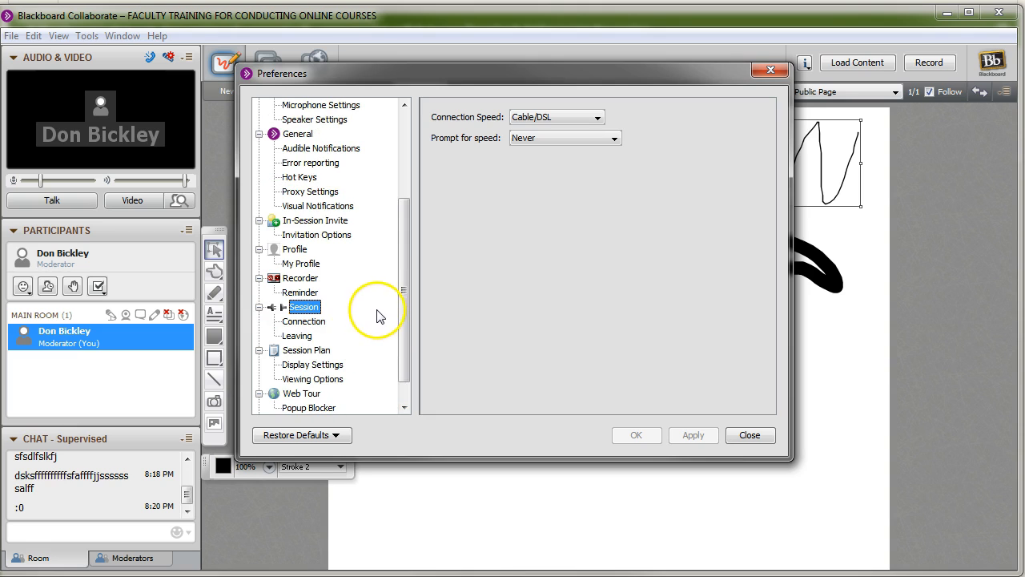
click(318, 322)
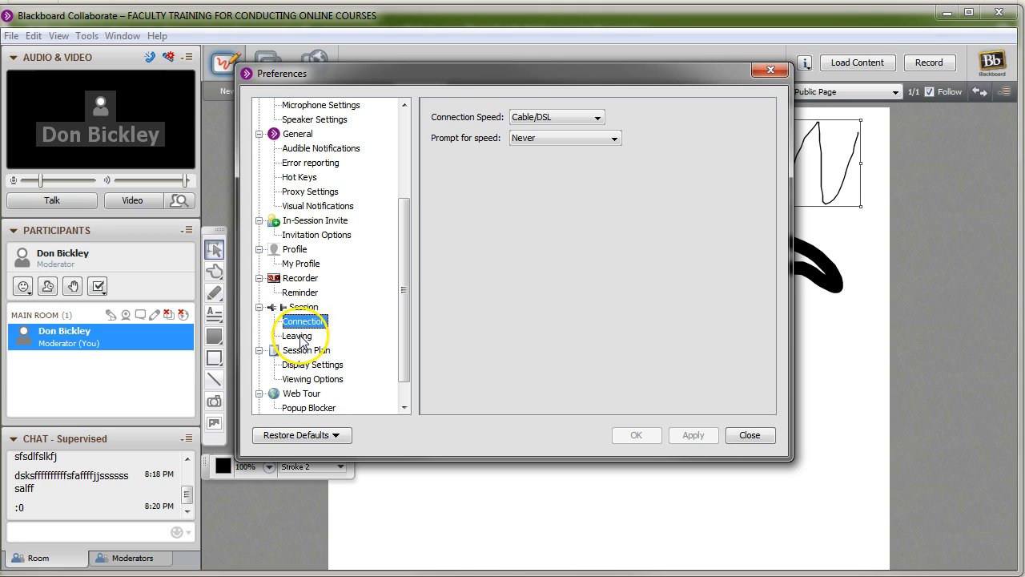
click(300, 336)
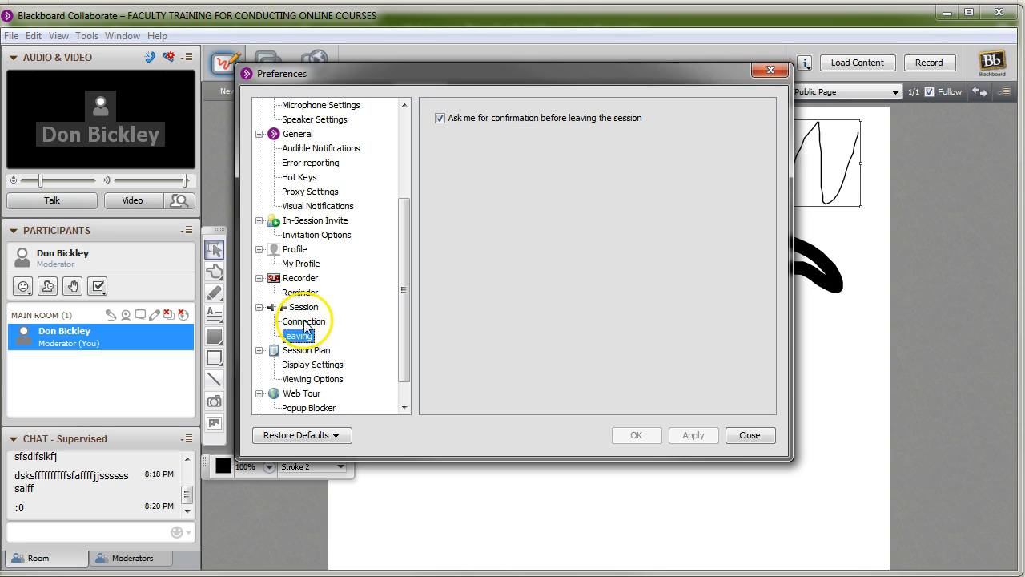
click(305, 322)
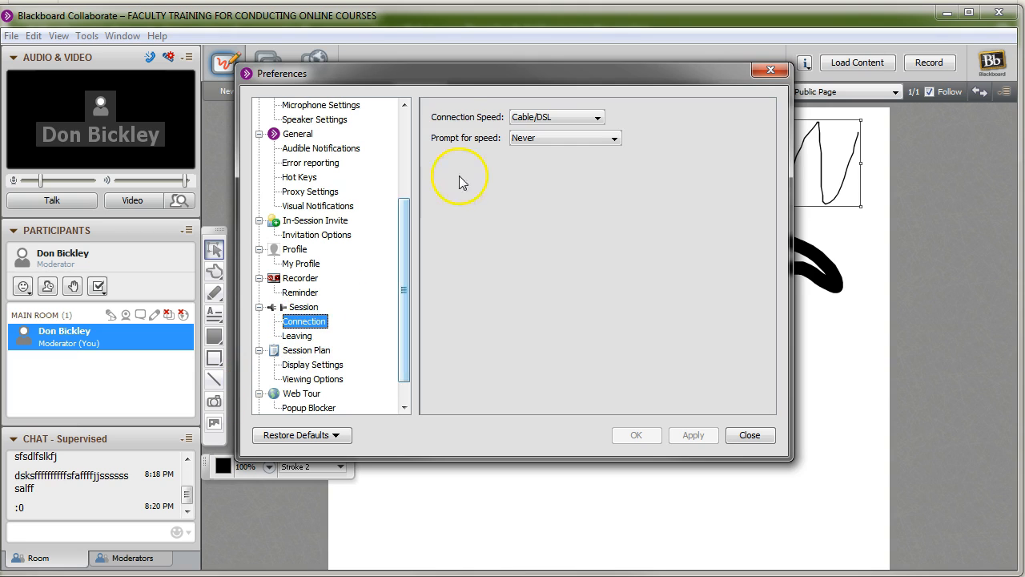
Examine the choices for Connection Speed and Prompt for speed without changing them, and close the preferences
click(598, 119)
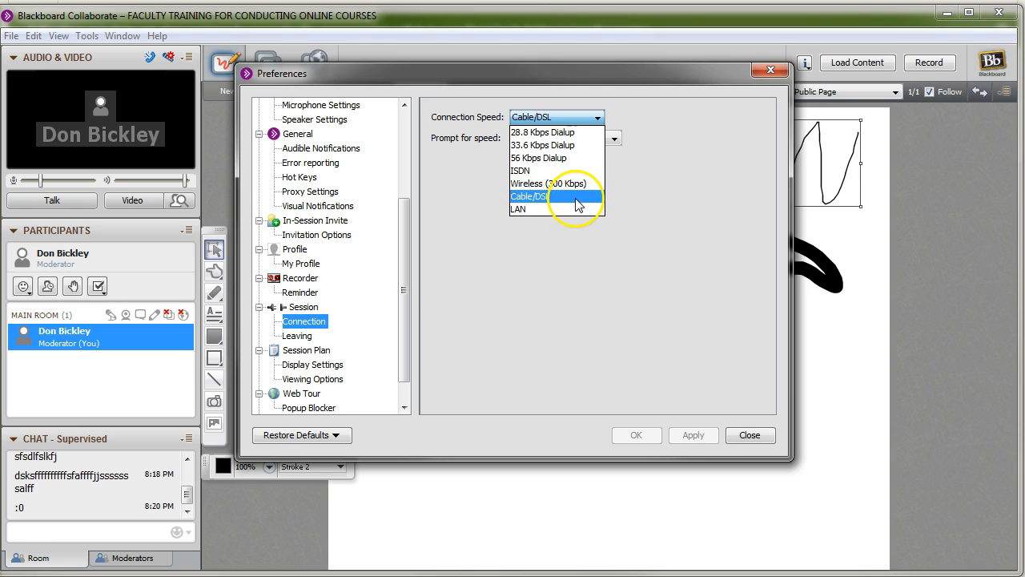
click(472, 195)
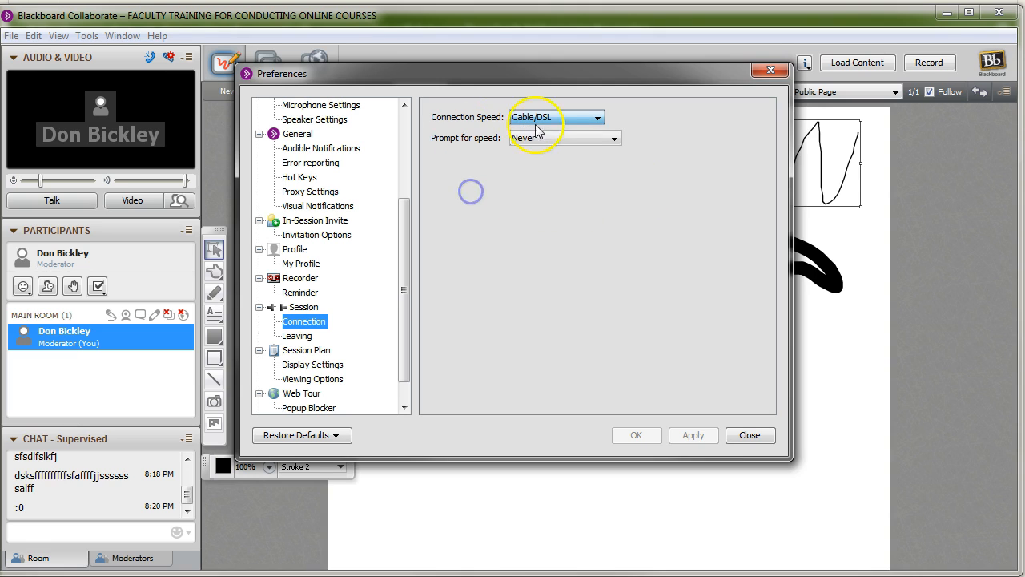
click(587, 143)
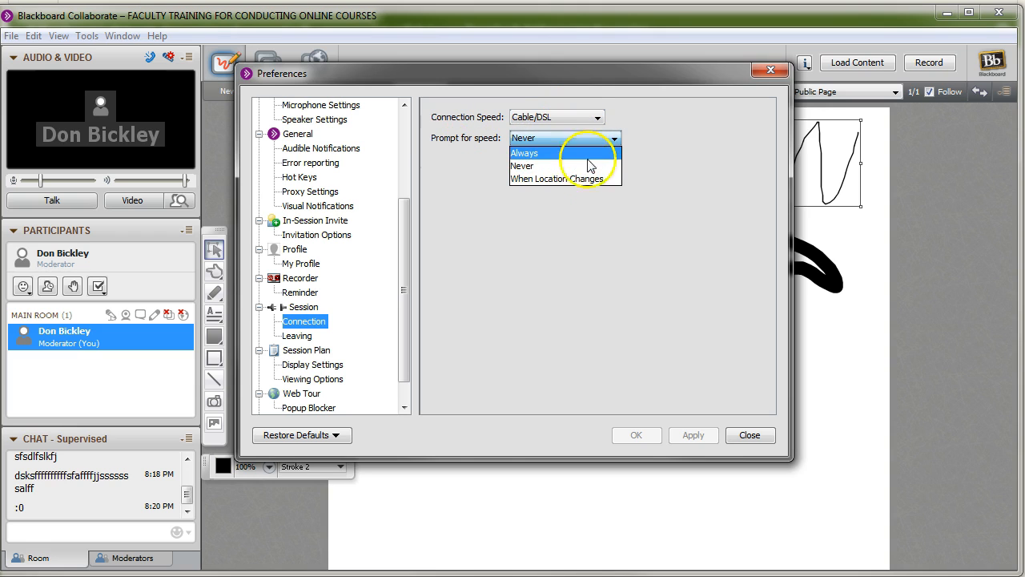
click(656, 141)
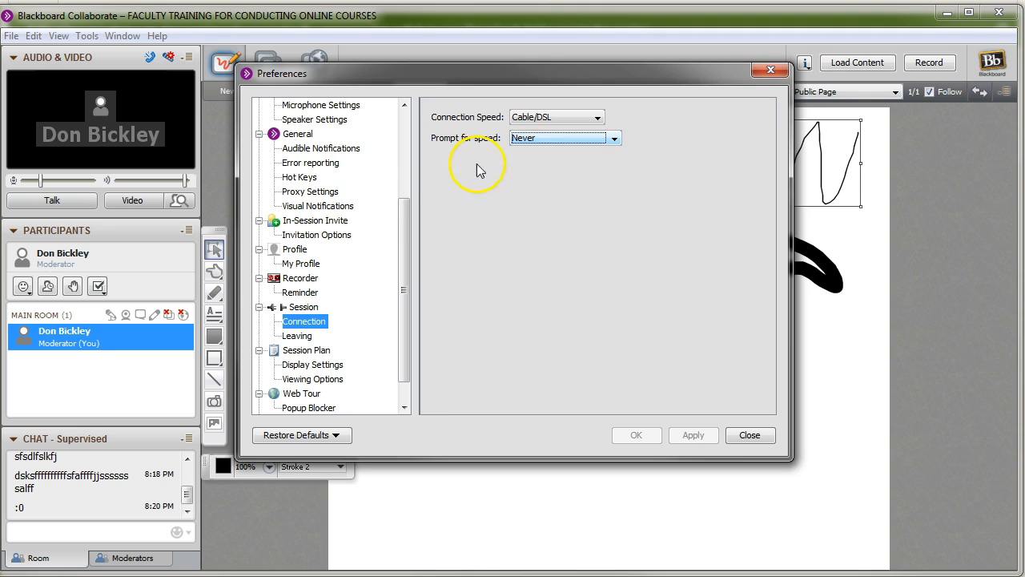
drag(410, 255, 408, 141)
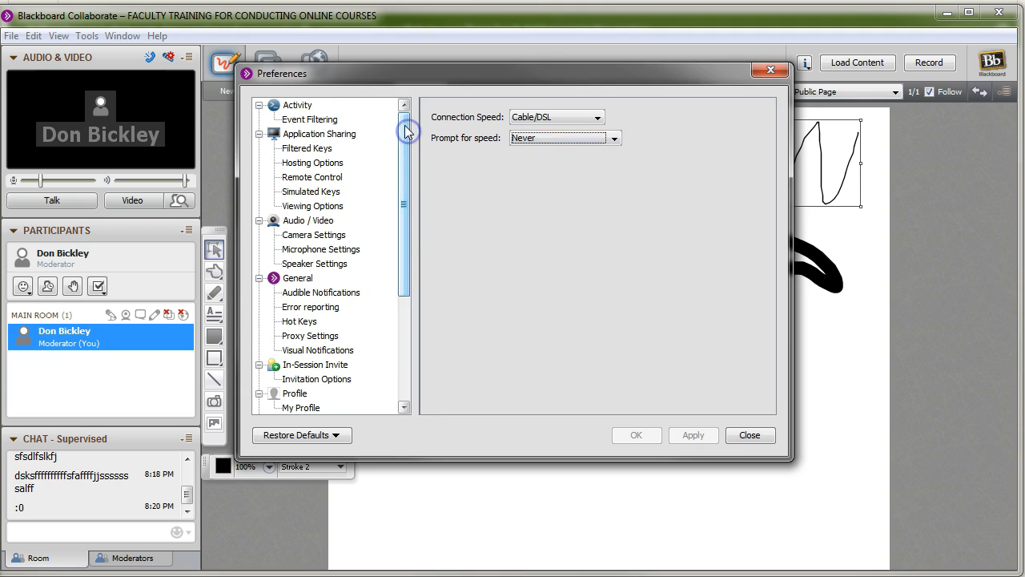
drag(367, 76, 401, 68)
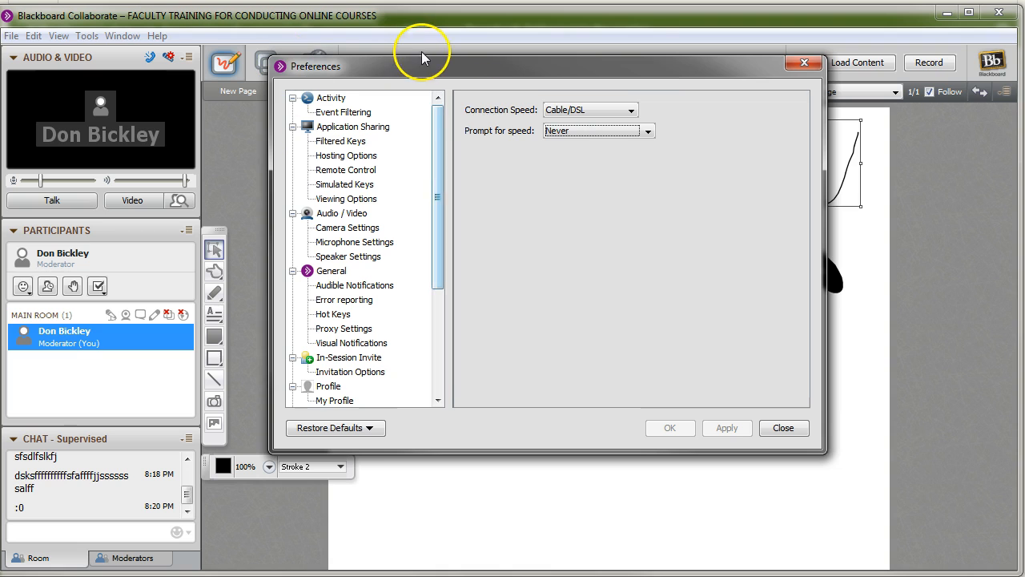
click(788, 430)
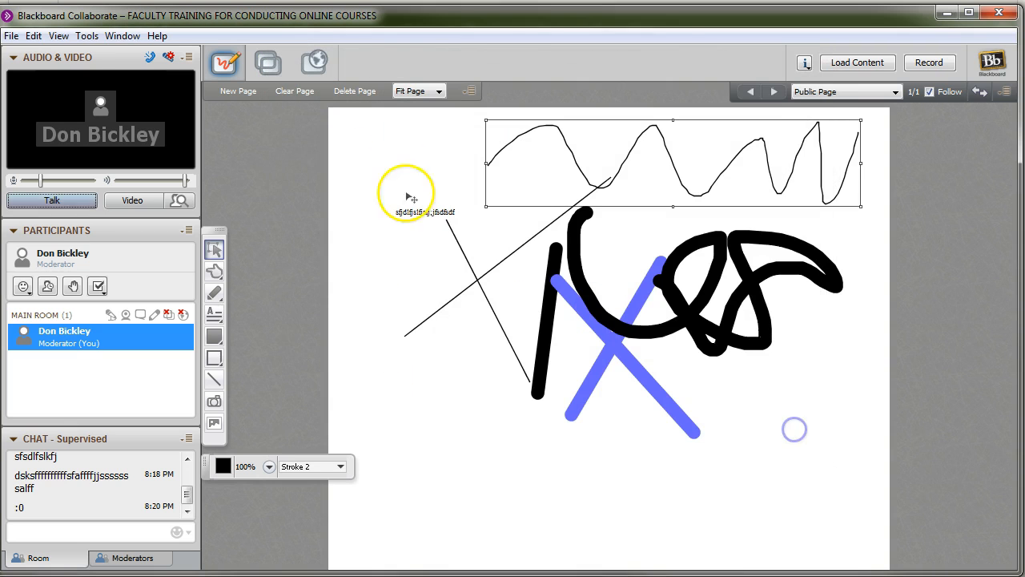
click(87, 36)
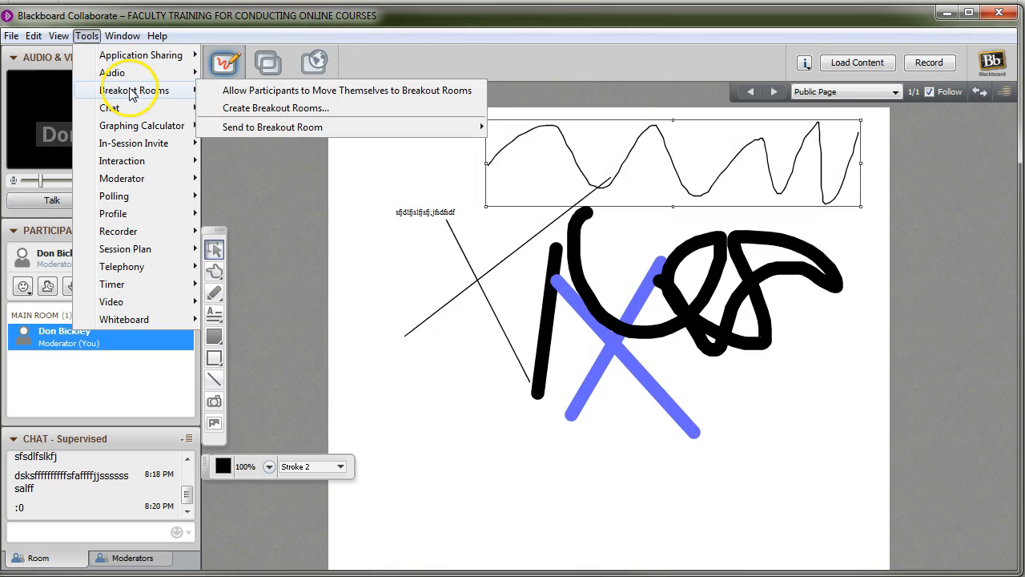
mouse_move(137, 114)
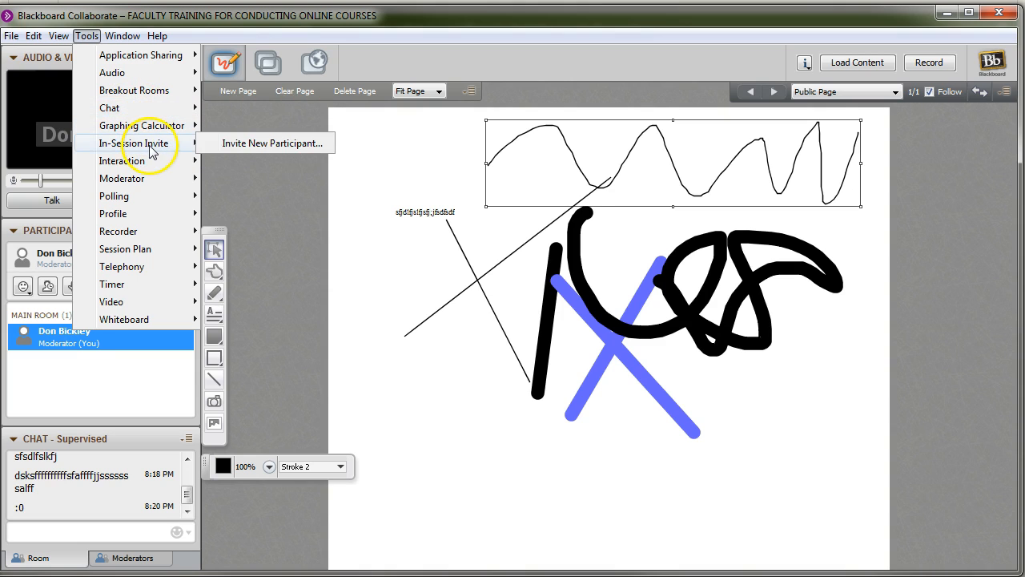
mouse_move(152, 162)
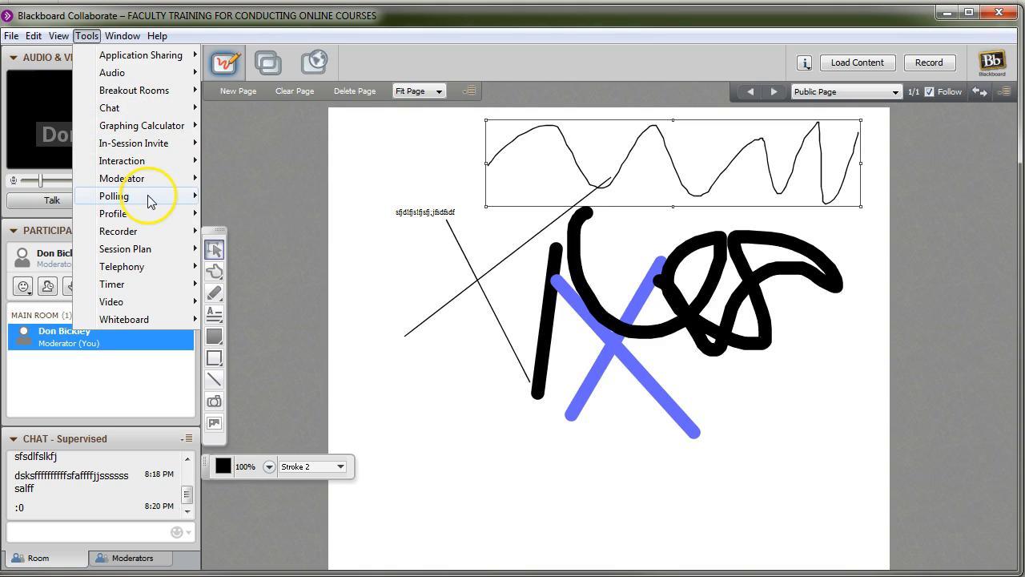
mouse_move(152, 219)
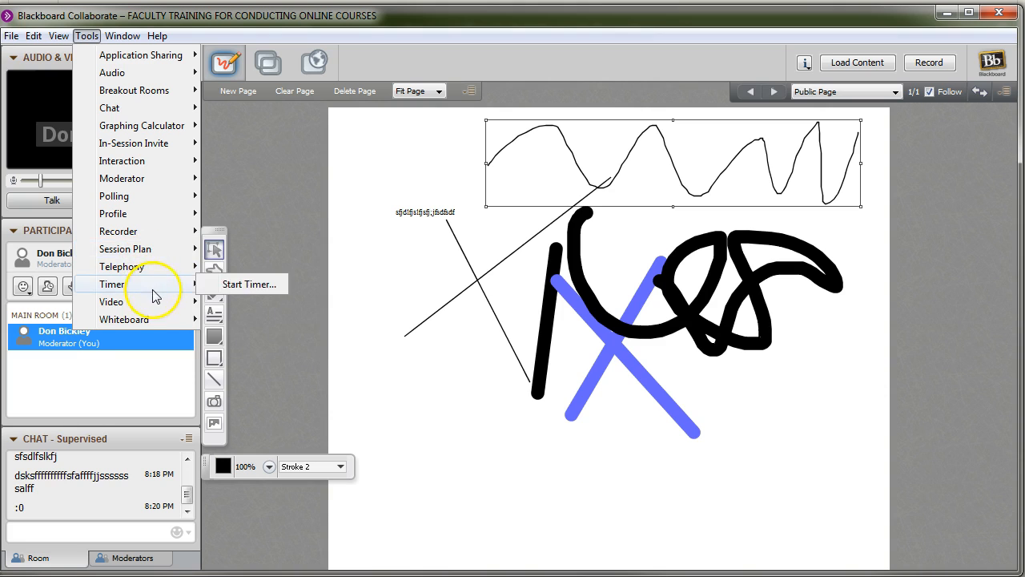
click(357, 344)
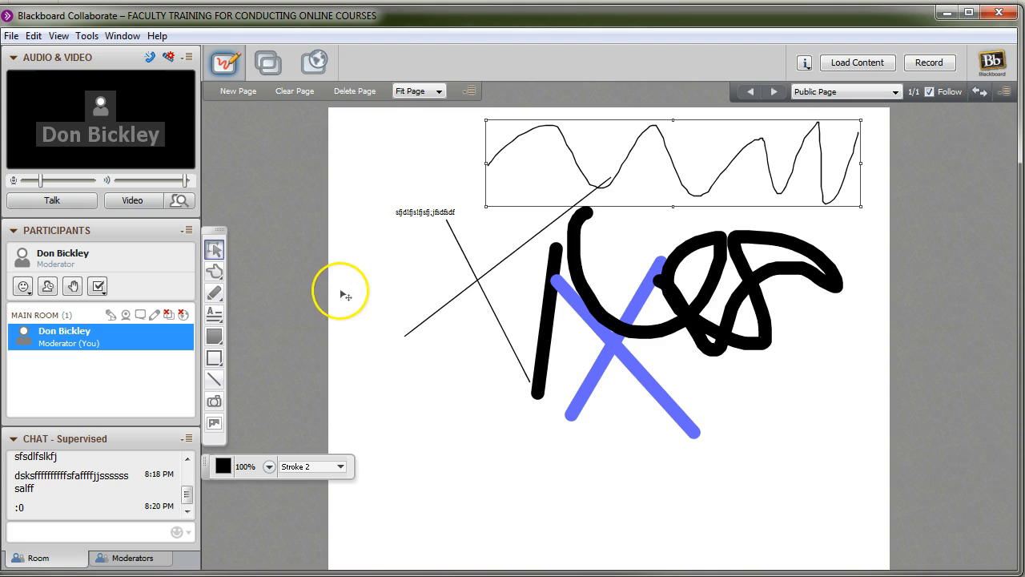
Switch to web tour mode and start a web tour of google.com
click(316, 64)
click(314, 91)
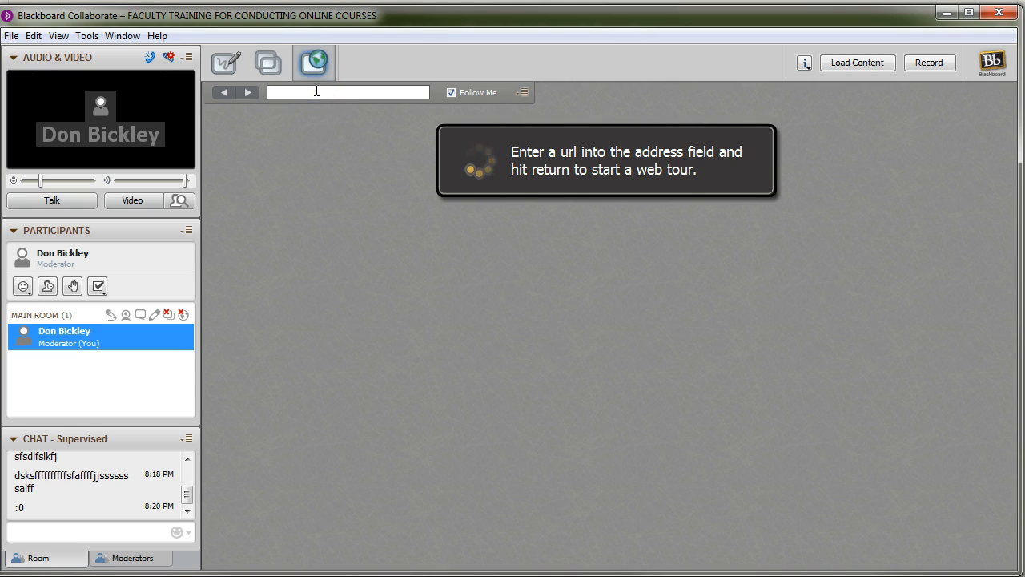
text(google.com)
key(Return)
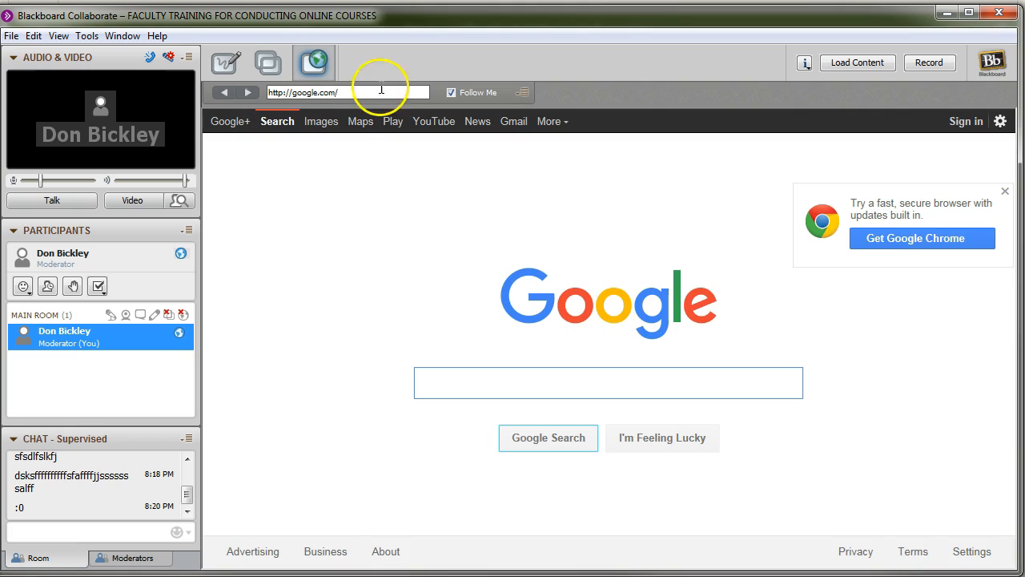
Search Google for "sdkfldfkj" within the web tour
click(503, 381)
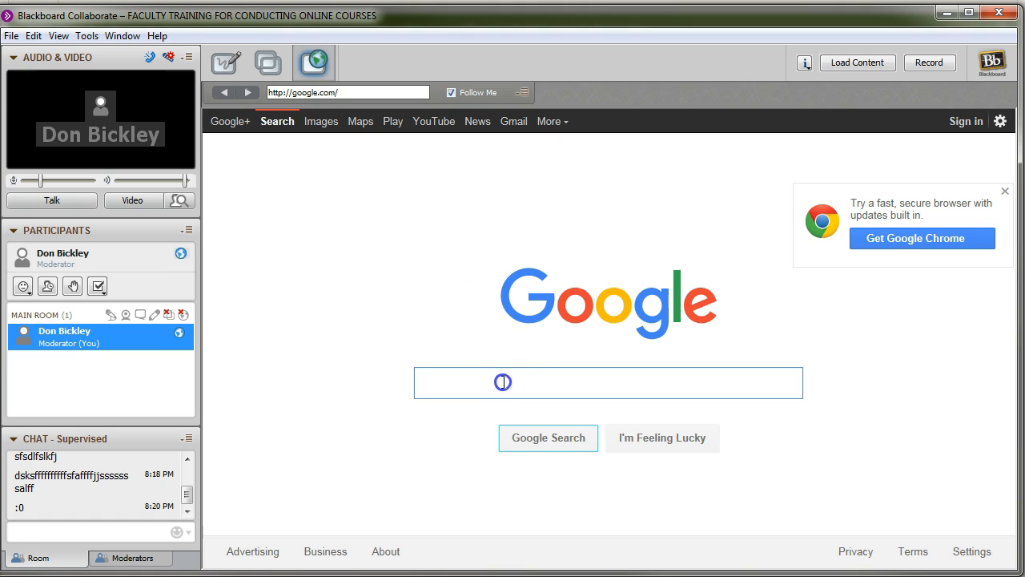
text(sdkfldfkj)
key(Return)
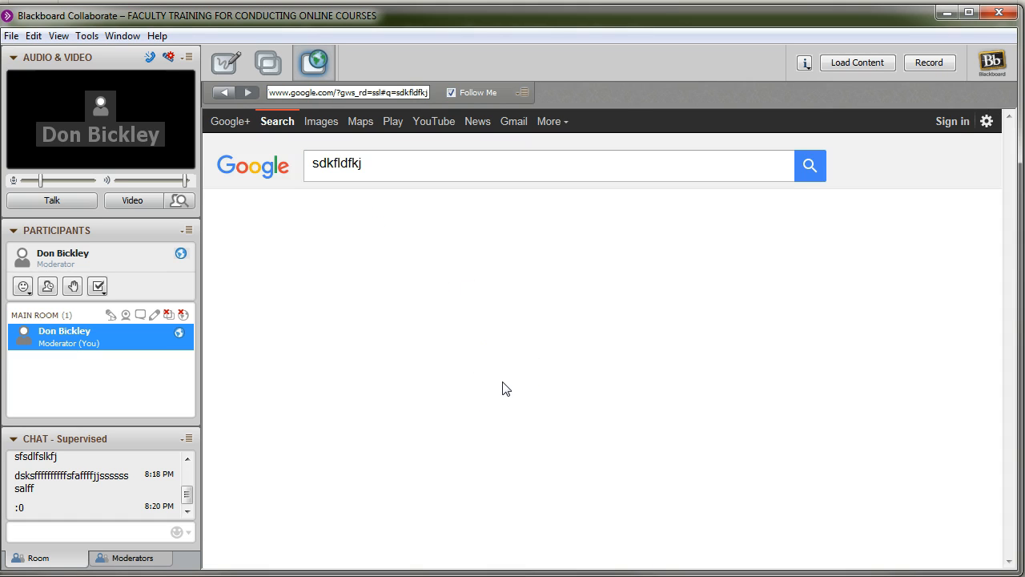
click(352, 262)
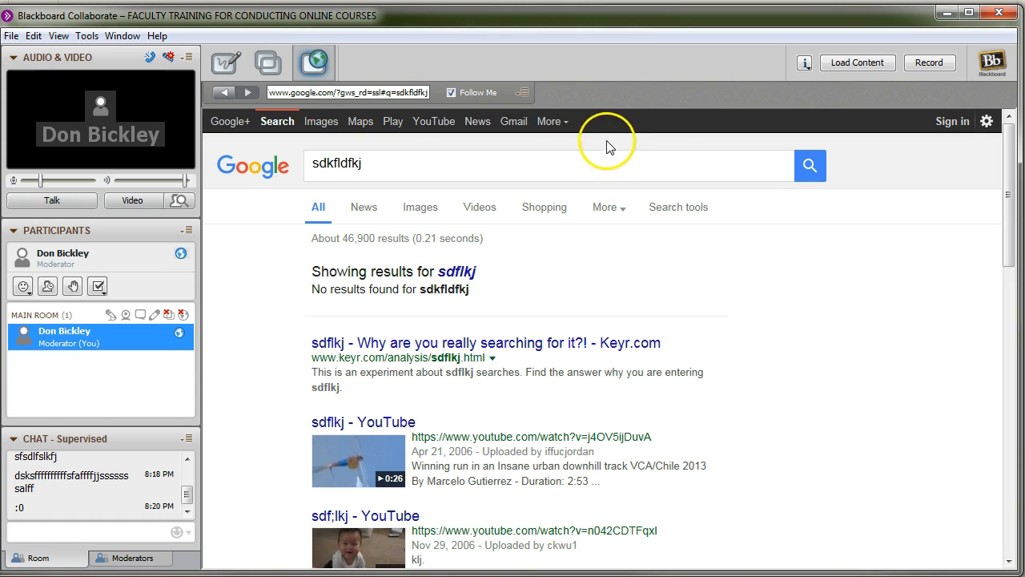
double_click(392, 168)
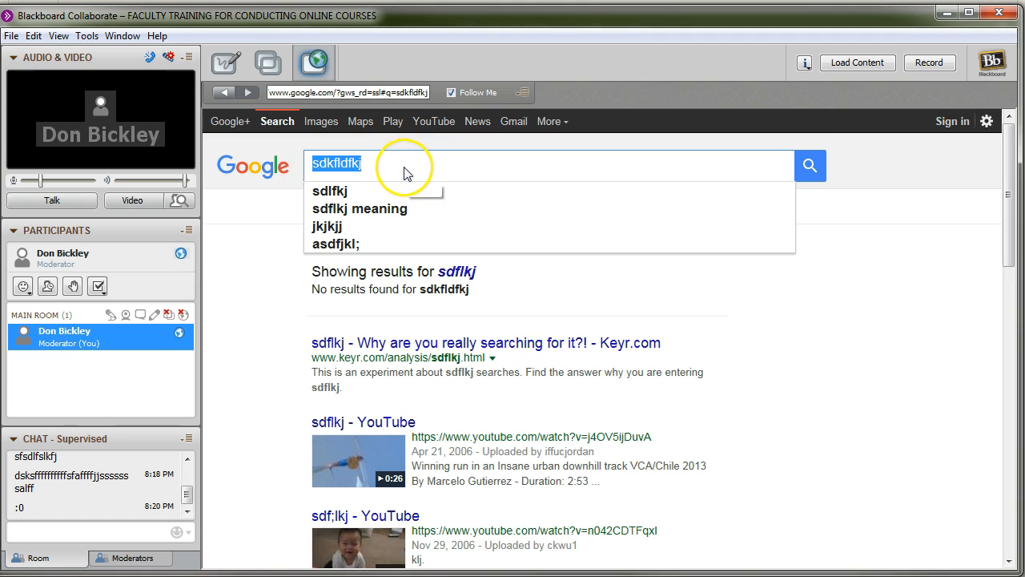
click(808, 312)
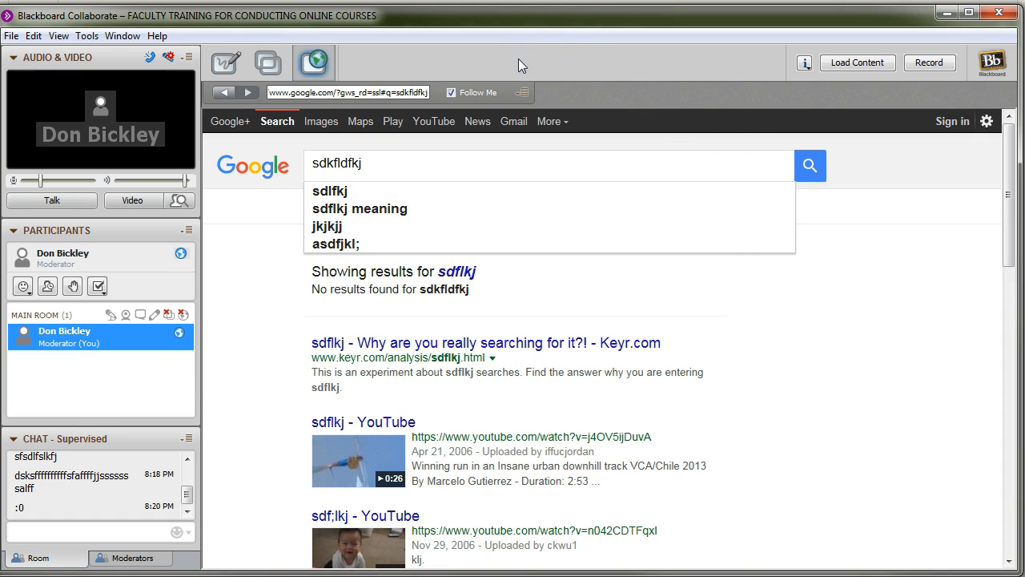
Return to the whiteboard, switch to application sharing with the desktop selected as the source, and cancel the sharing selection
click(227, 65)
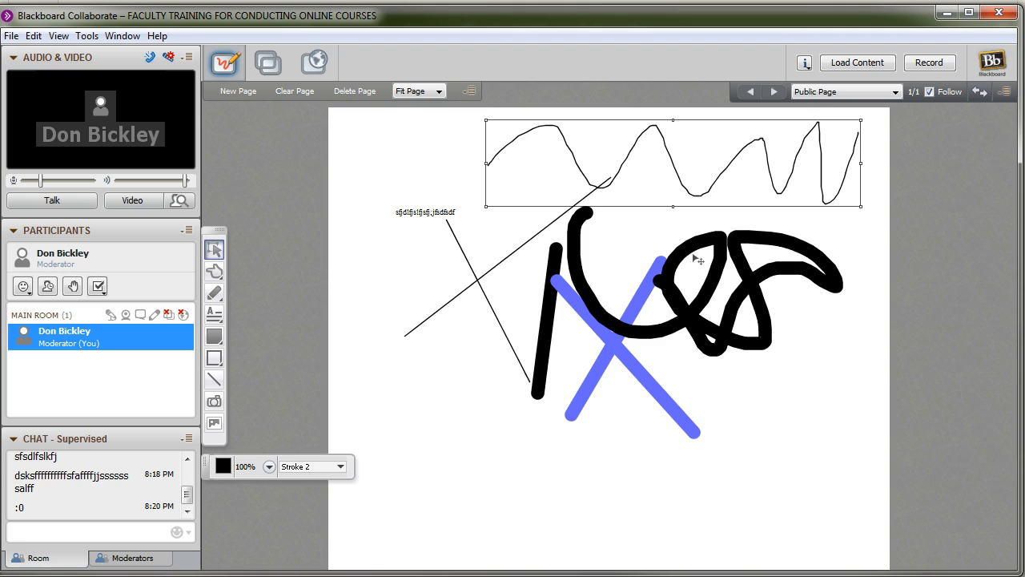
click(270, 64)
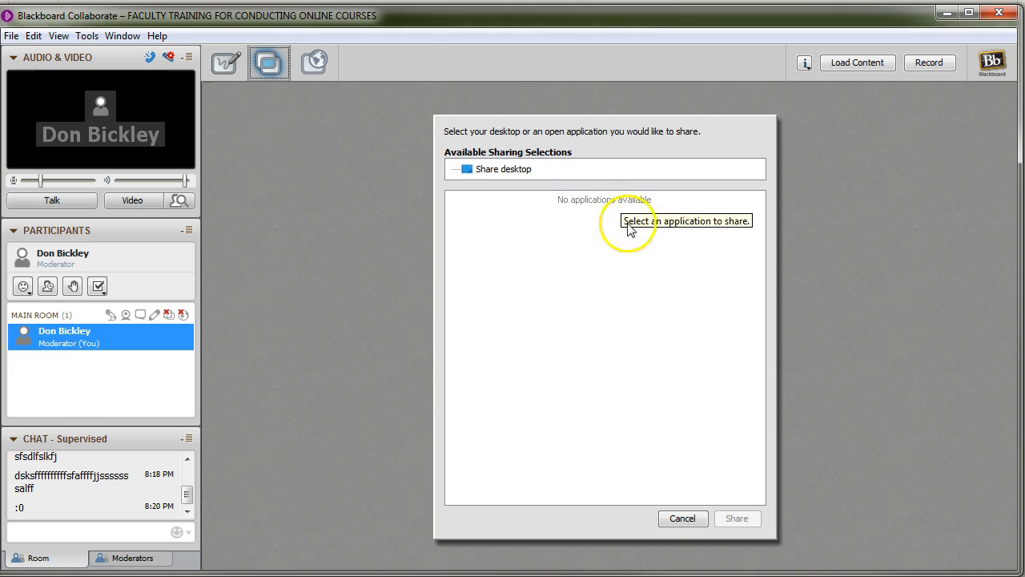
click(521, 170)
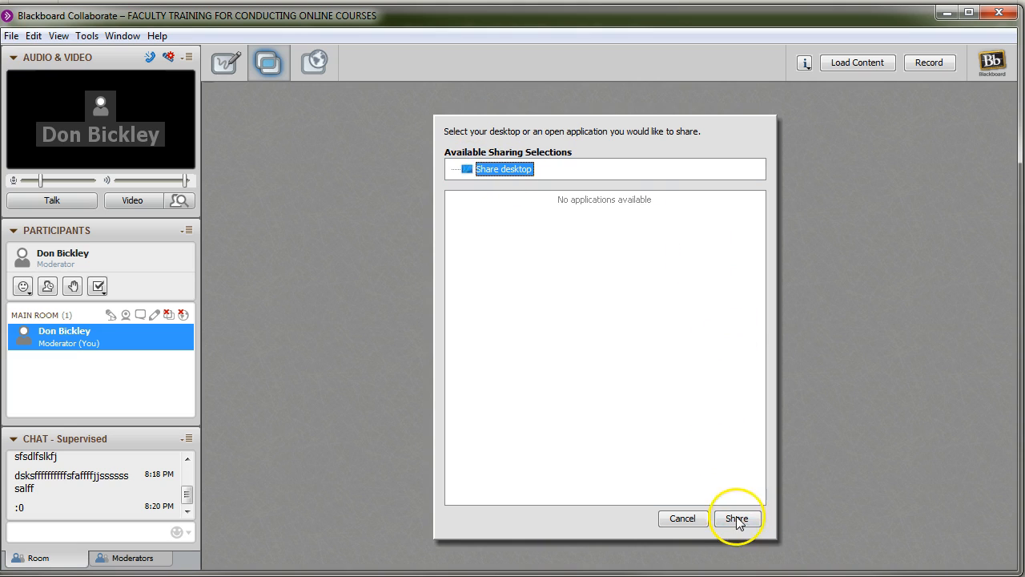
click(682, 518)
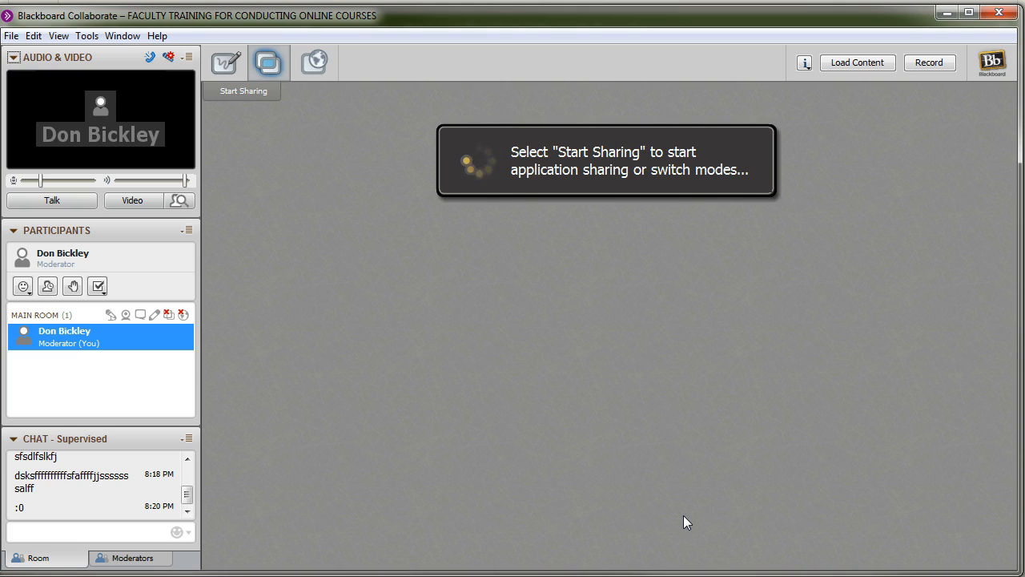
Share the desktop, pause and stop the sharing, and return to the whiteboard
click(134, 567)
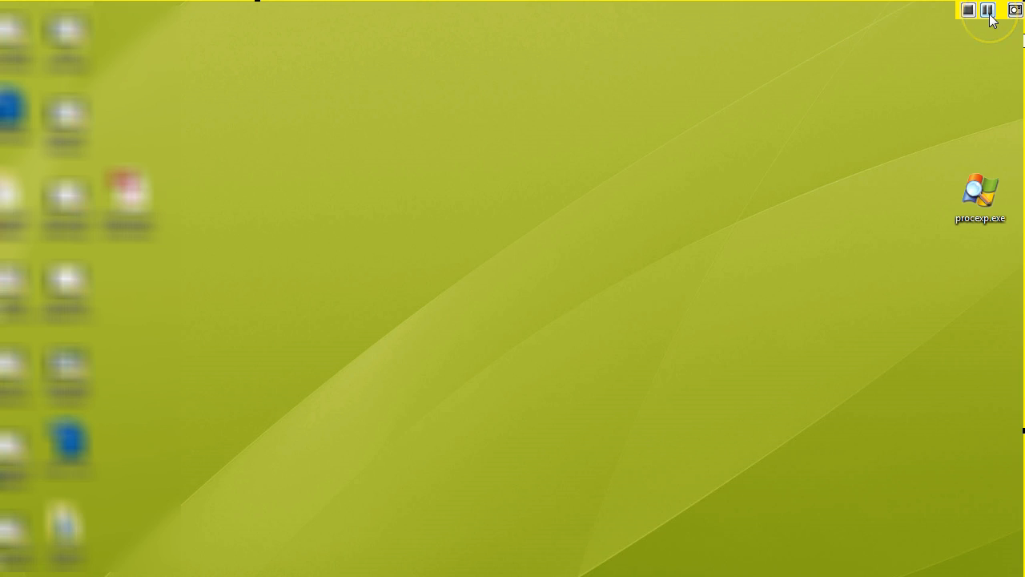
click(989, 18)
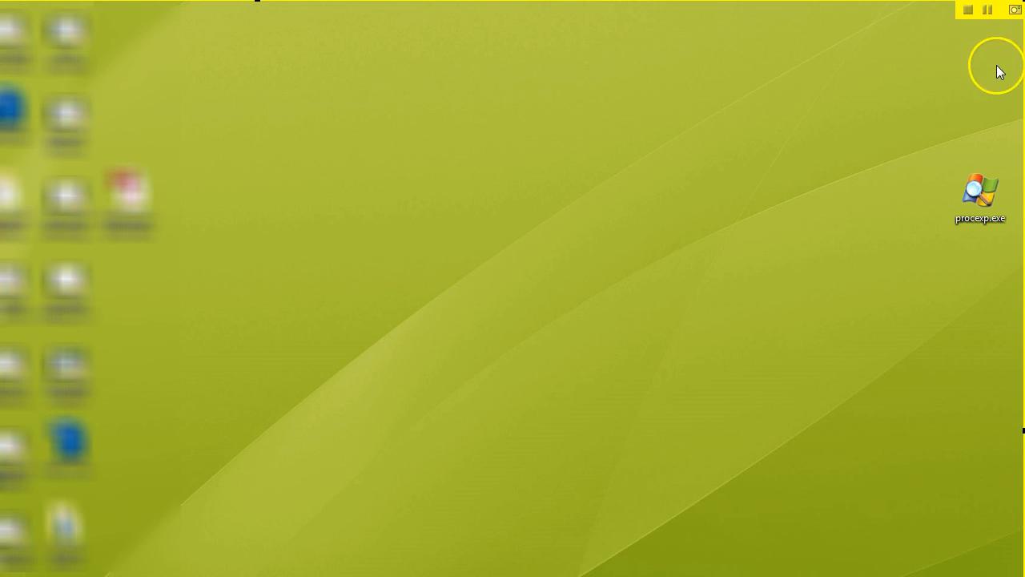
click(968, 15)
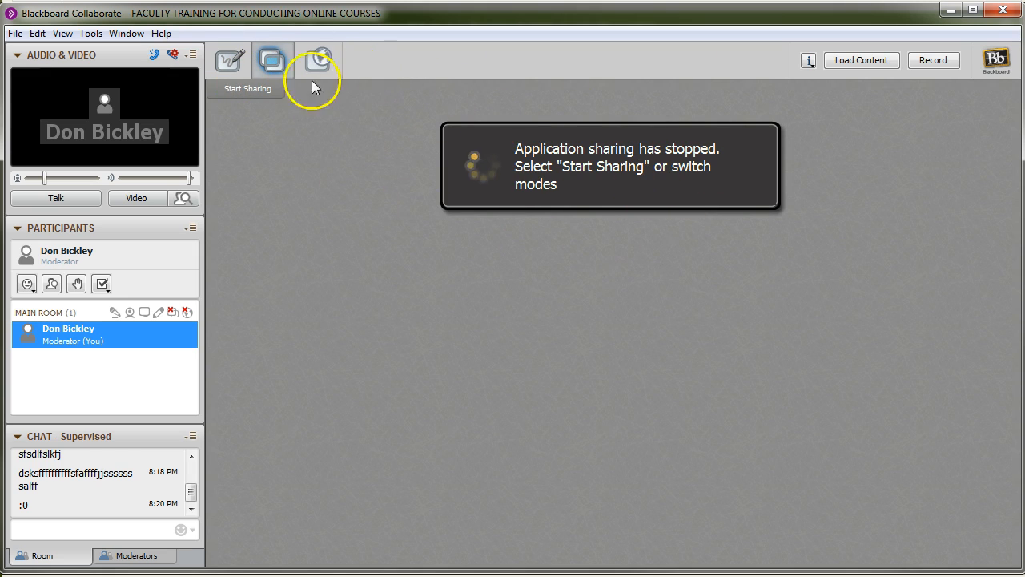
click(229, 64)
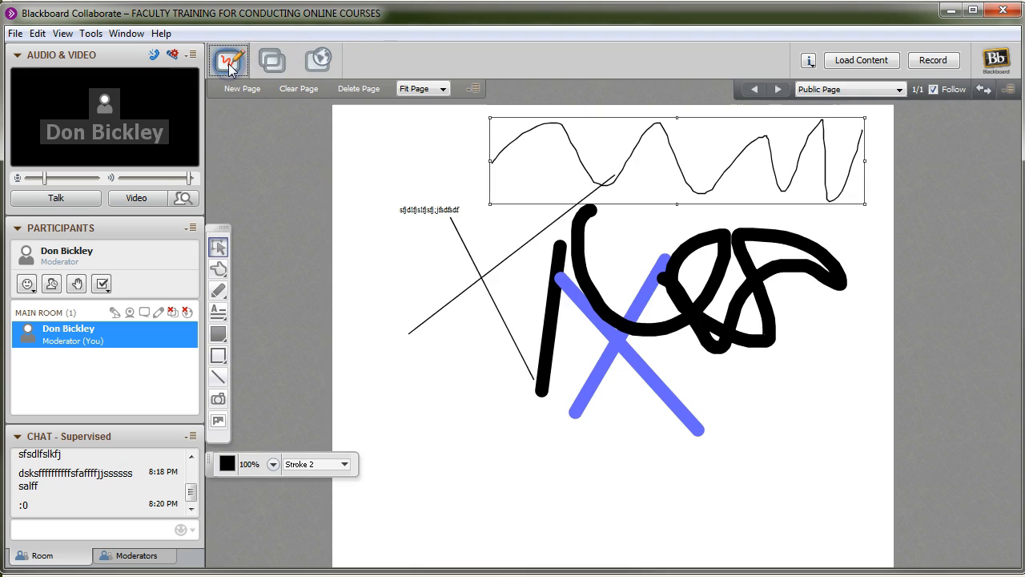
click(279, 162)
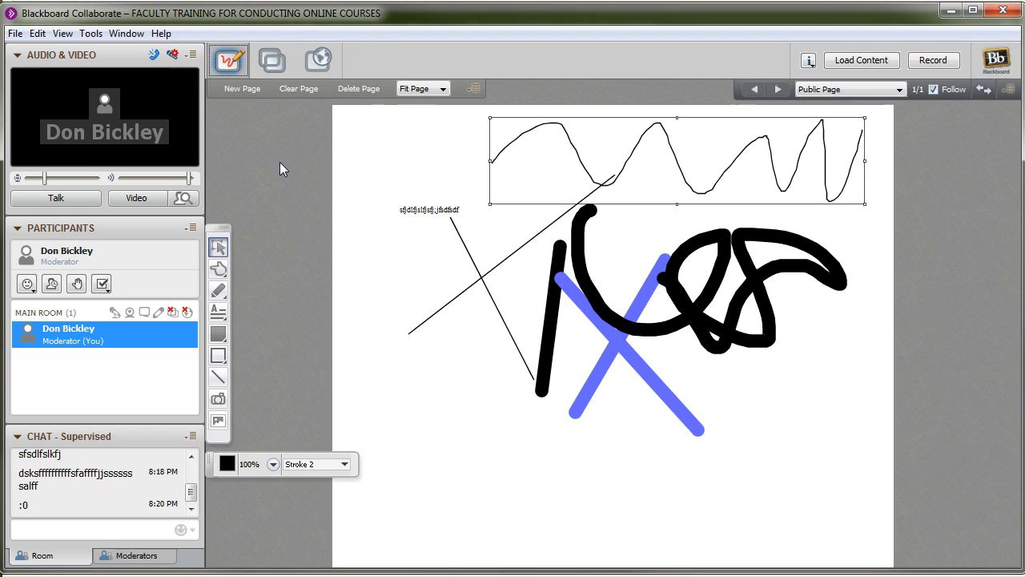